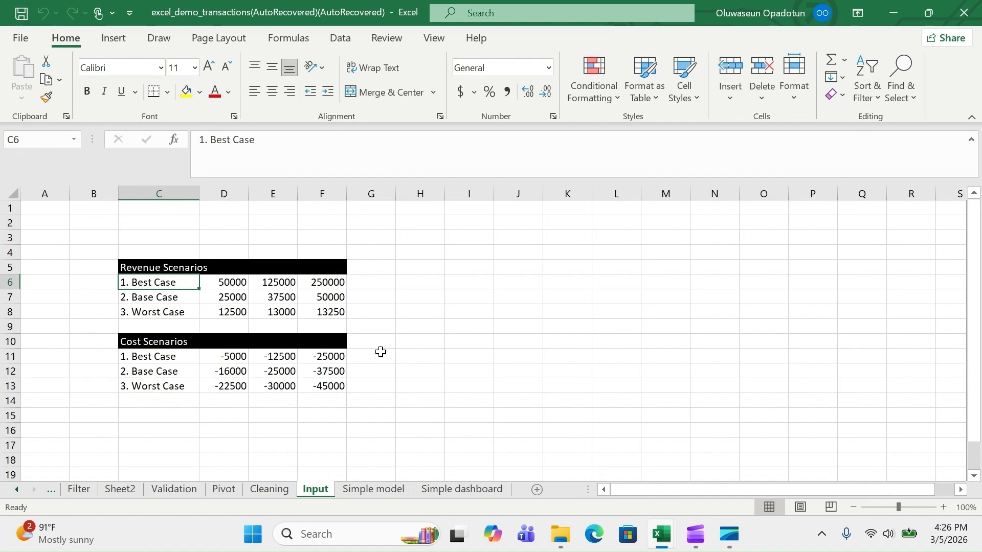
# Compare the empty Scenario Analysis table on Simple model with the Input sheet's 13000 value in E8
pyautogui.click(364, 490)
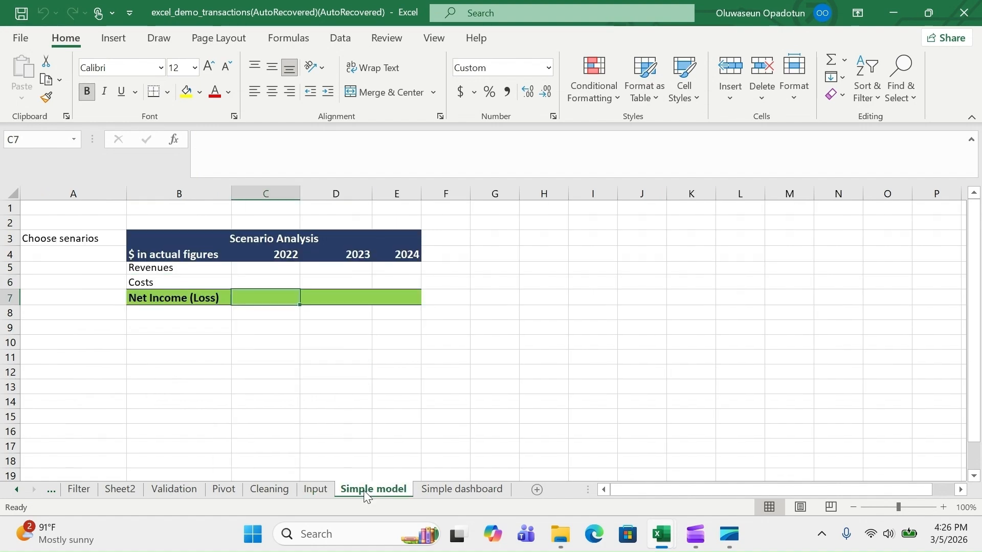
pyautogui.click(276, 239)
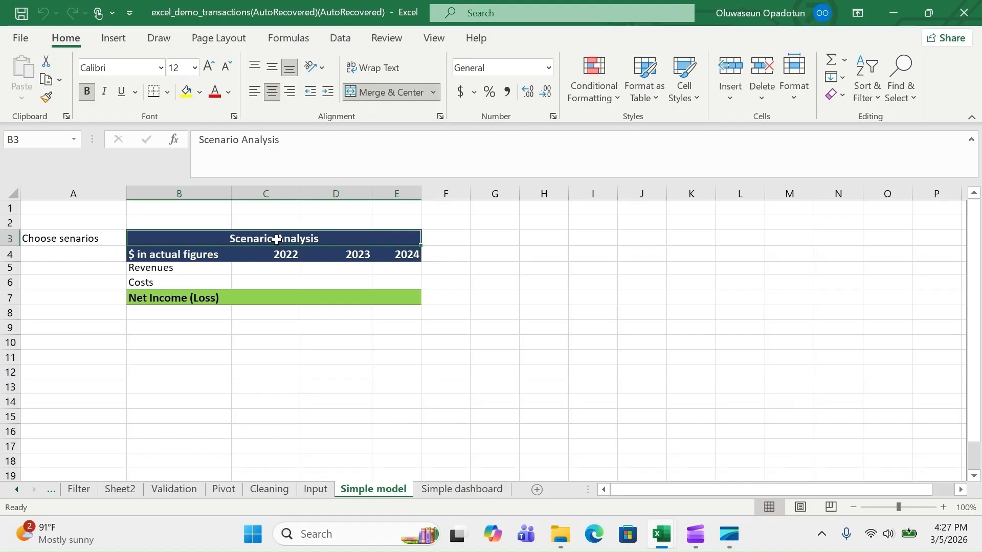
pyautogui.click(314, 489)
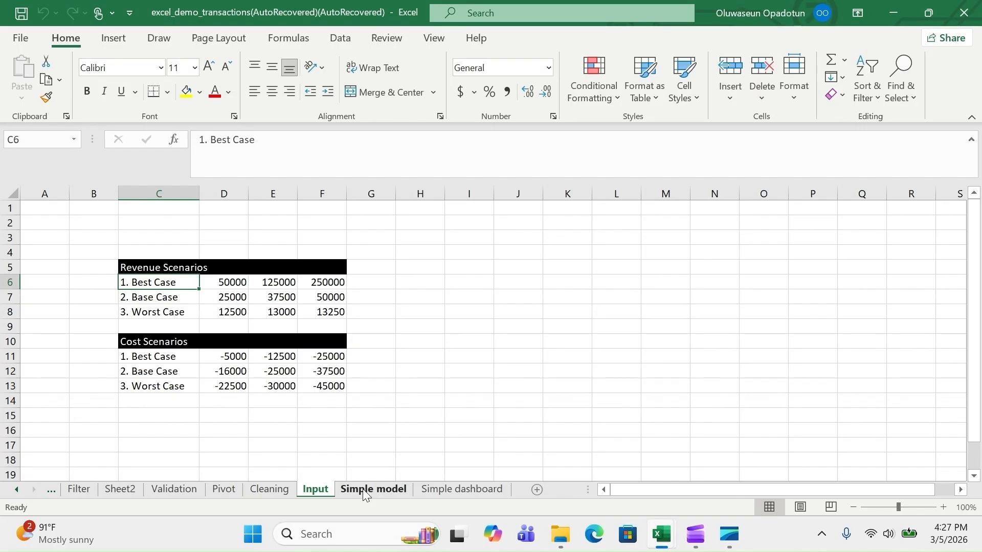
pyautogui.click(288, 308)
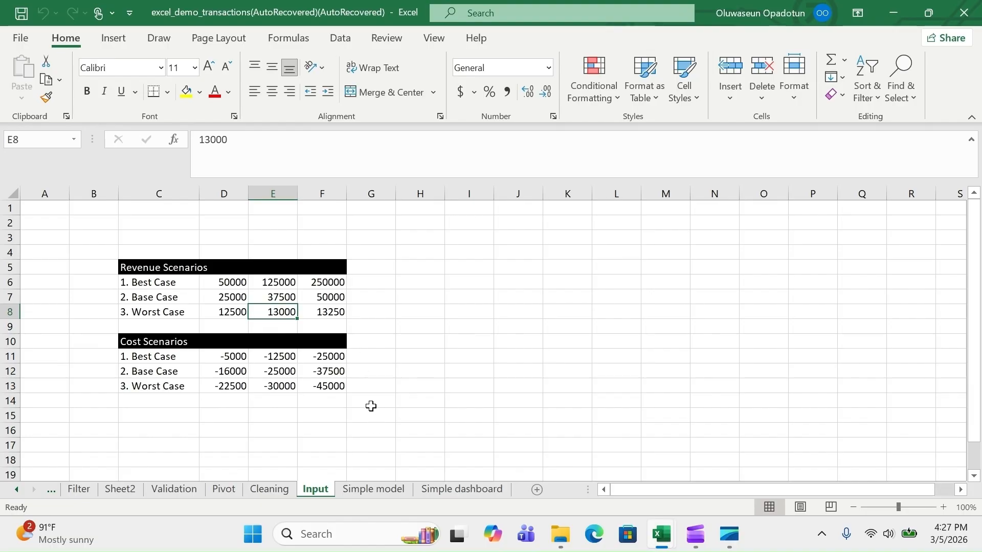
pyautogui.click(363, 487)
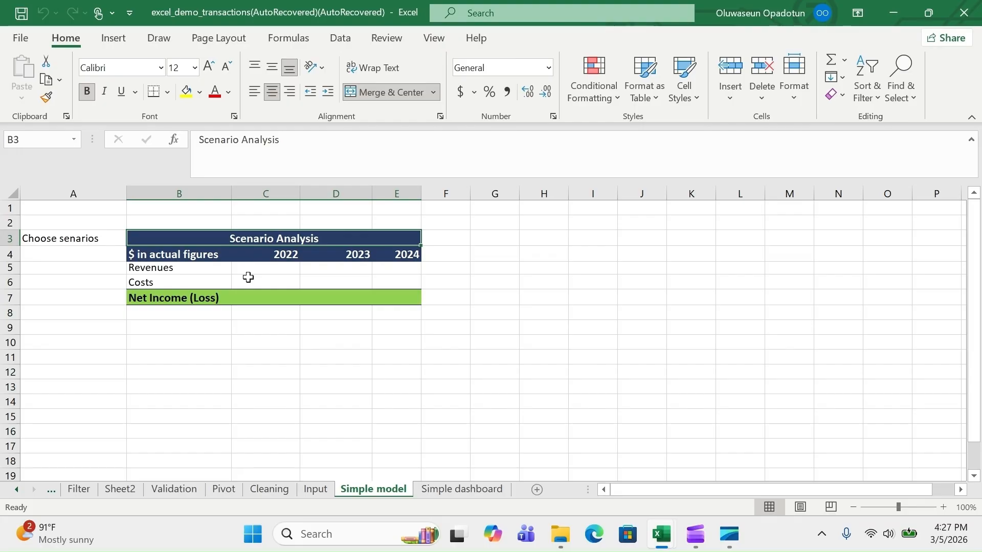
pyautogui.click(316, 490)
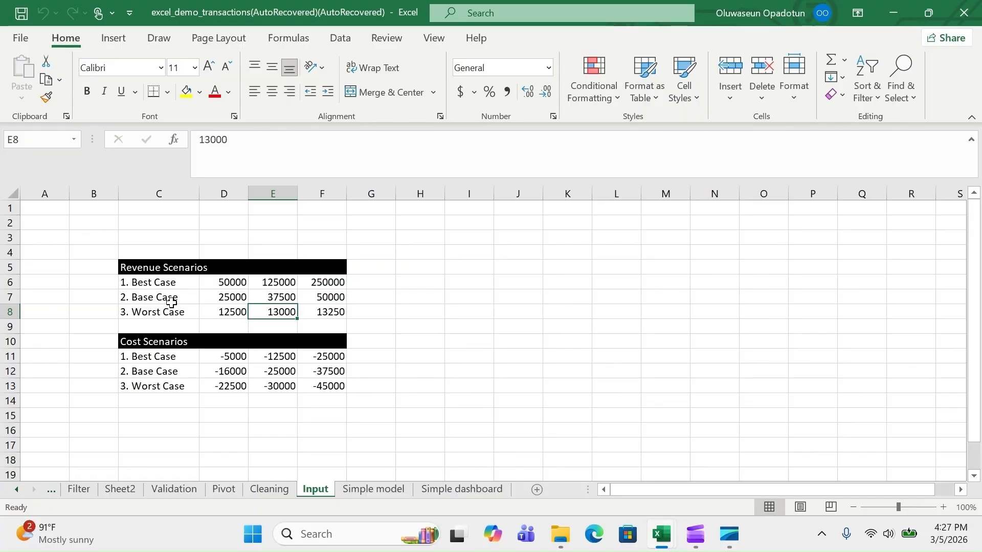
pyautogui.click(360, 491)
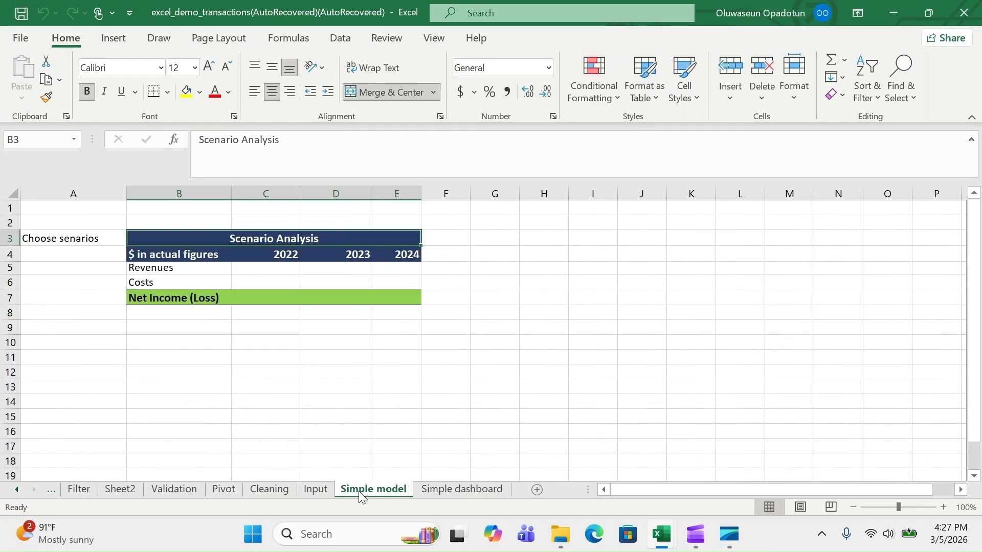
pyautogui.click(319, 492)
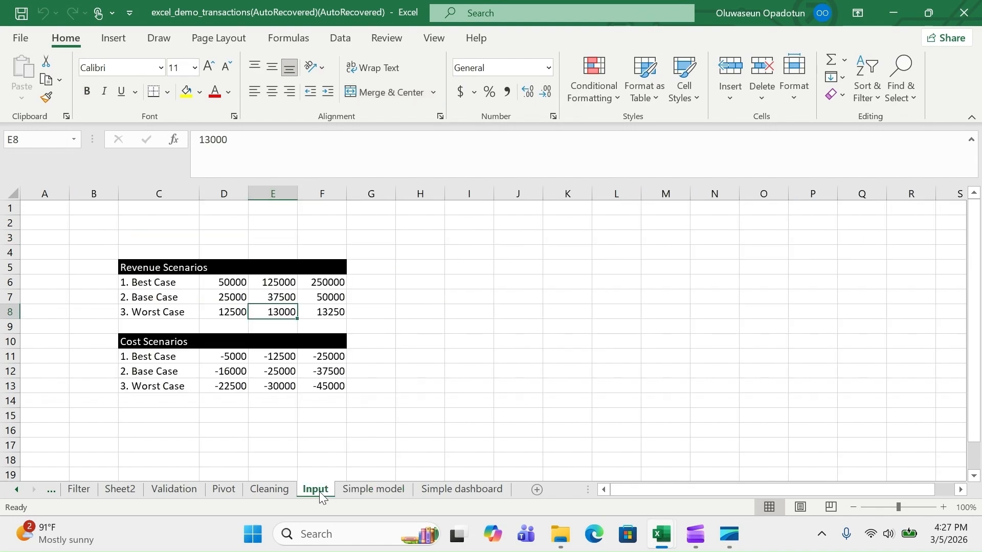
pyautogui.click(351, 488)
pyautogui.click(100, 250)
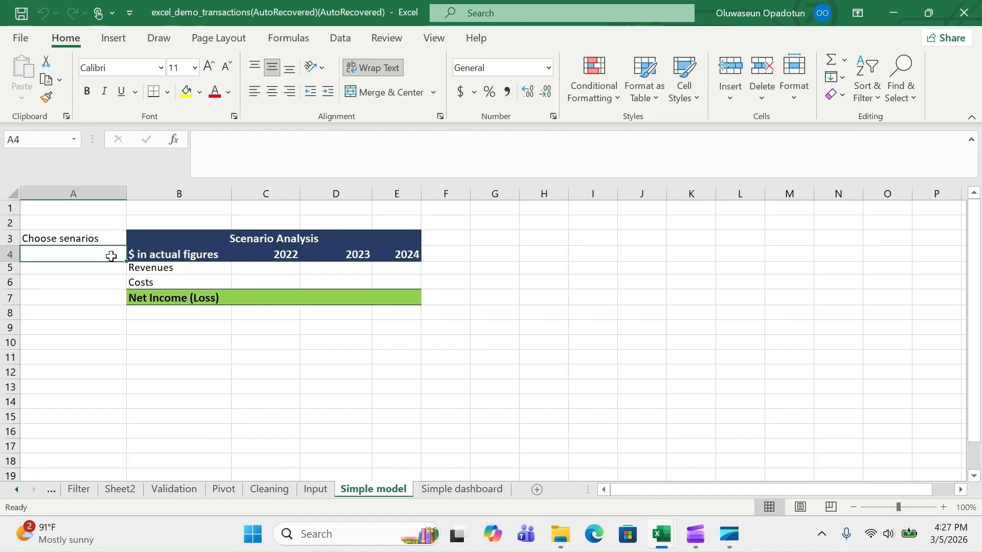
pyautogui.click(315, 489)
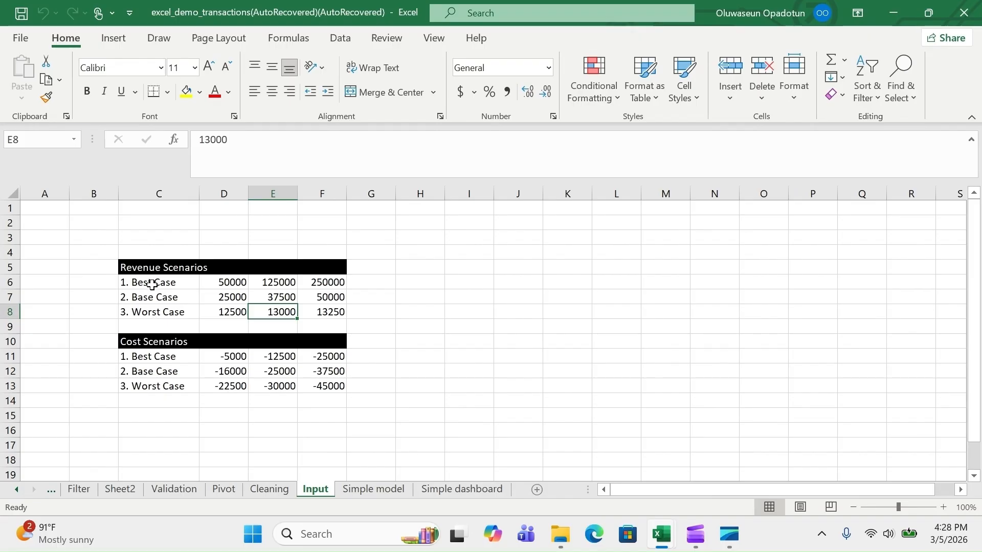
pyautogui.click(357, 488)
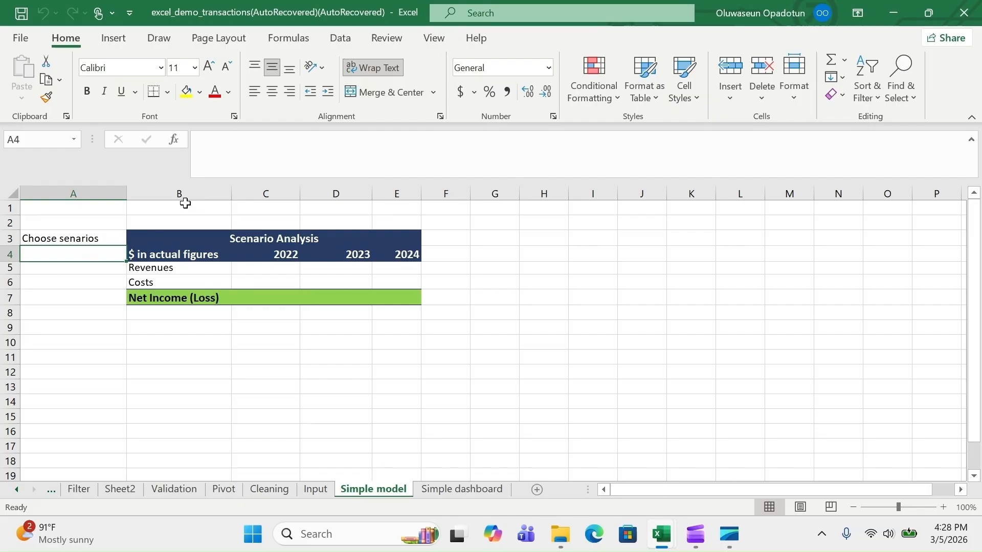
# Enter scenario number 1 in A4 on Simple model, then view the Input sheet's scenario tables
pyautogui.click(341, 39)
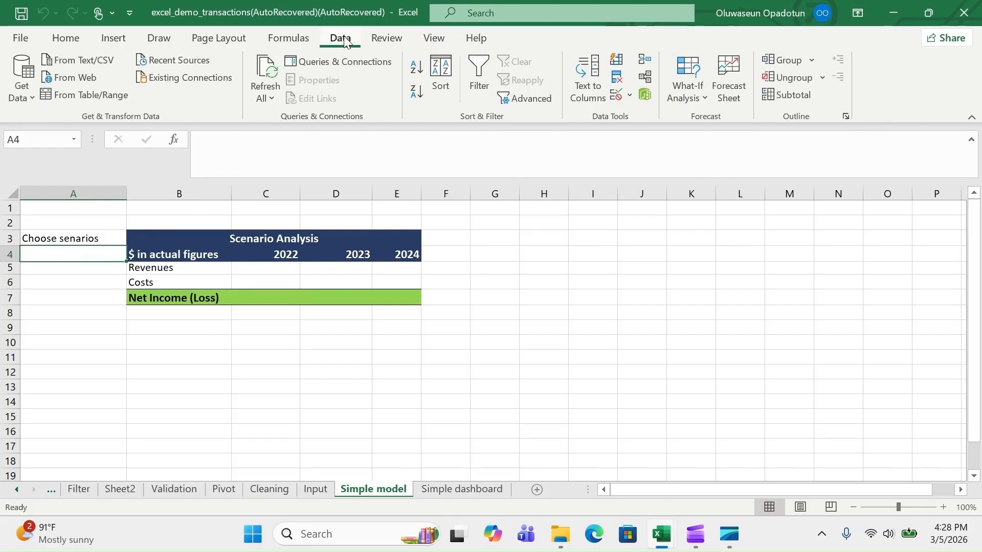
pyautogui.click(315, 490)
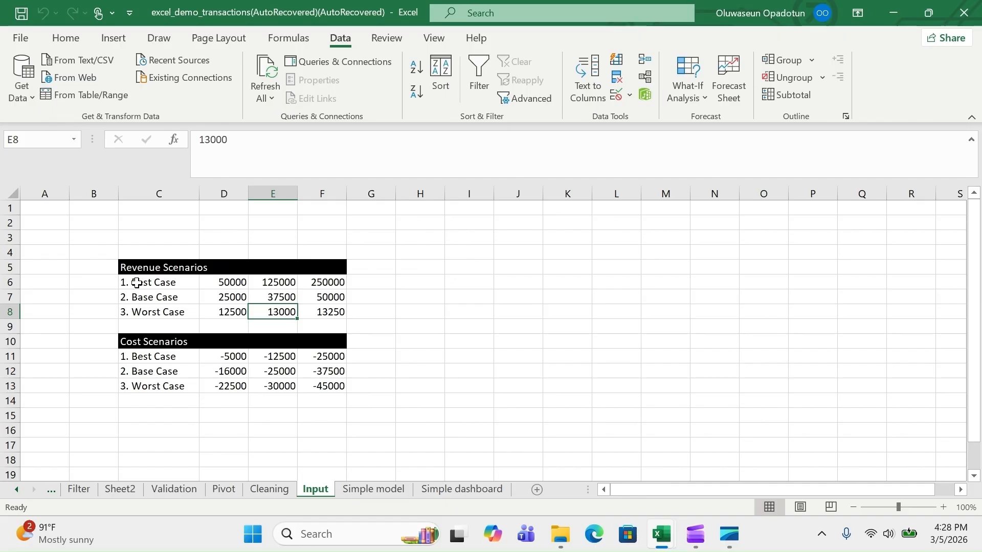
pyautogui.click(386, 493)
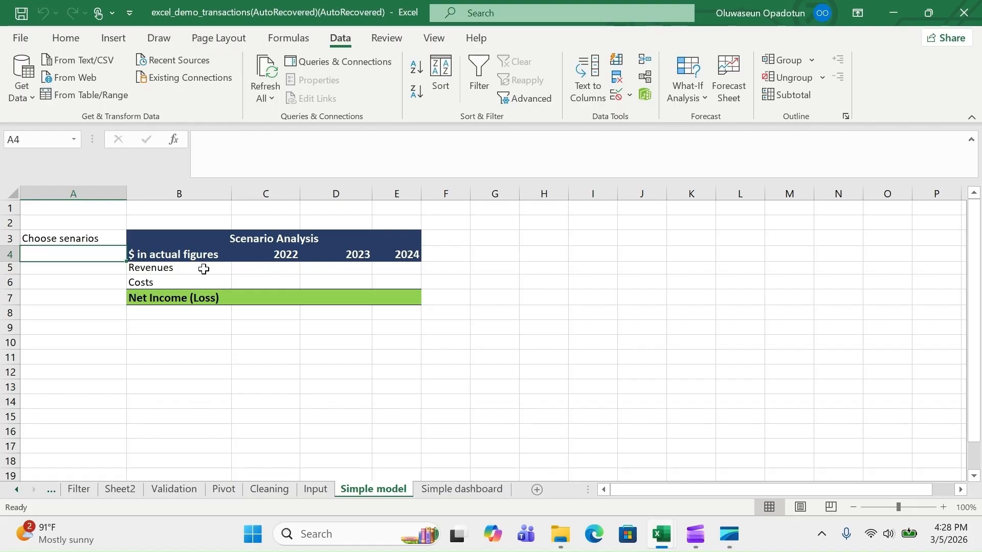
pyautogui.write('1')
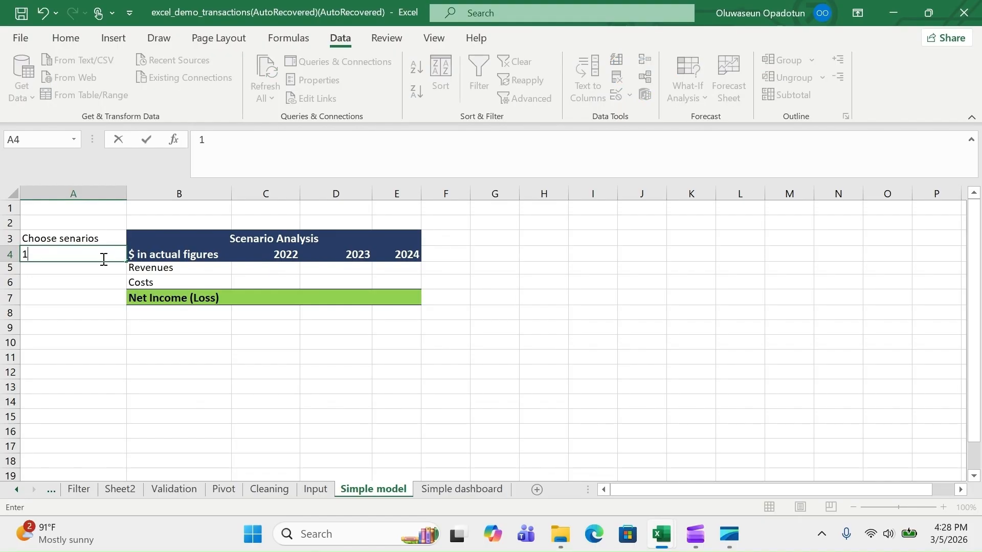
pyautogui.click(255, 267)
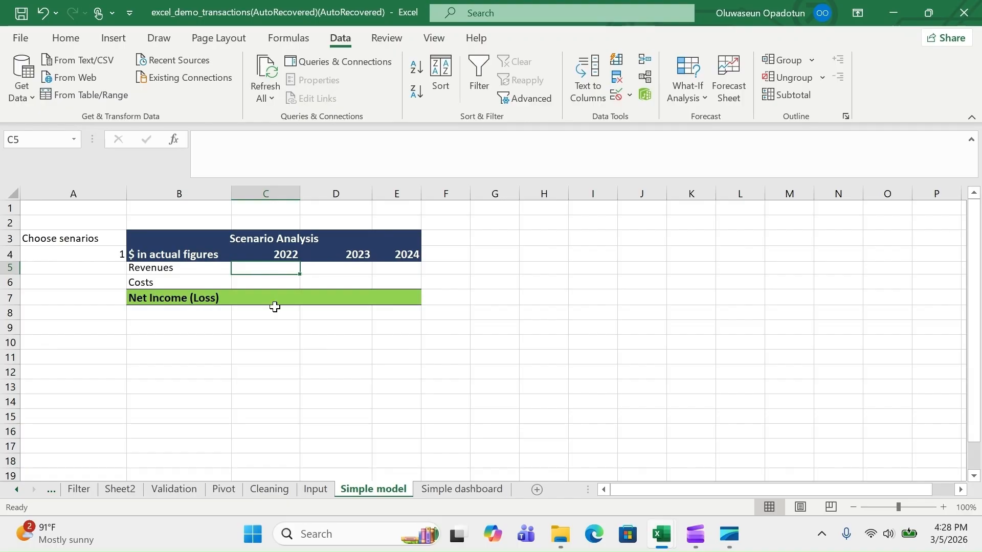
pyautogui.click(317, 492)
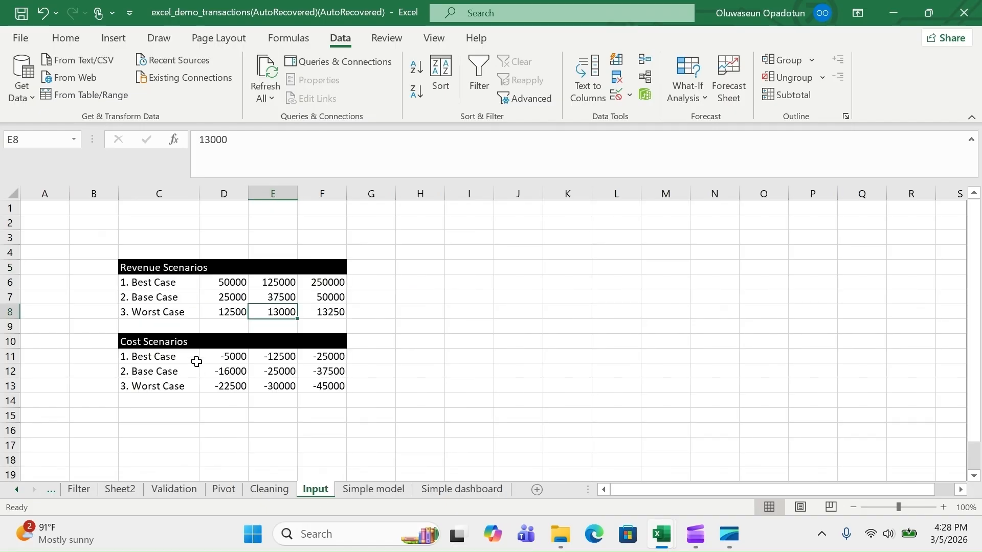
# Start a CHOOSE formula in C5 with the absolute scenario index $A$4
pyautogui.click(380, 488)
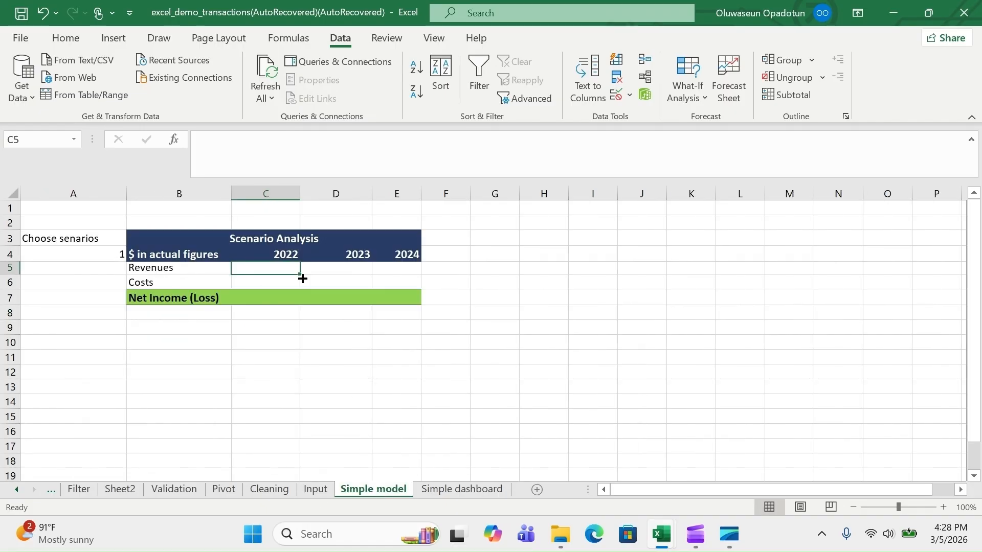
pyautogui.write('=choo')
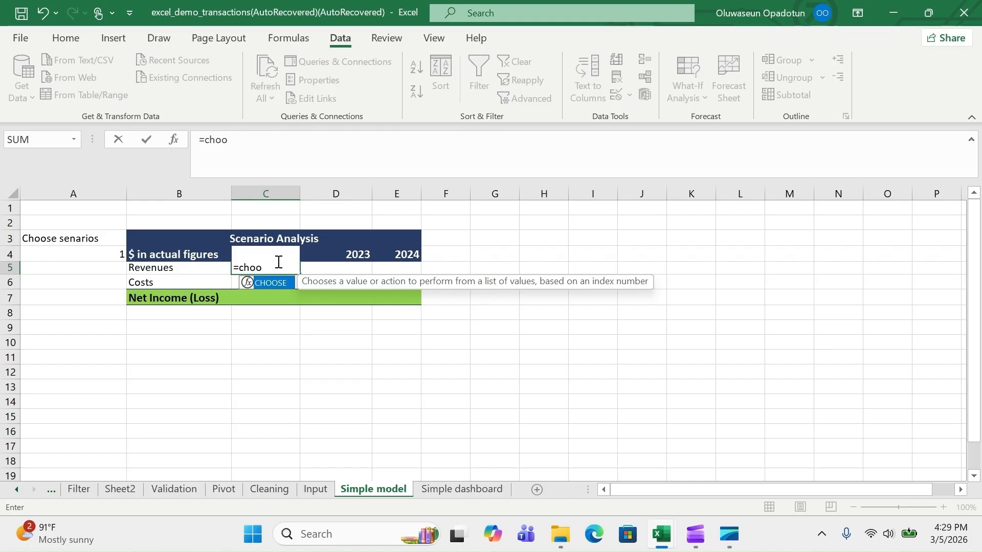
pyautogui.press('Tab')
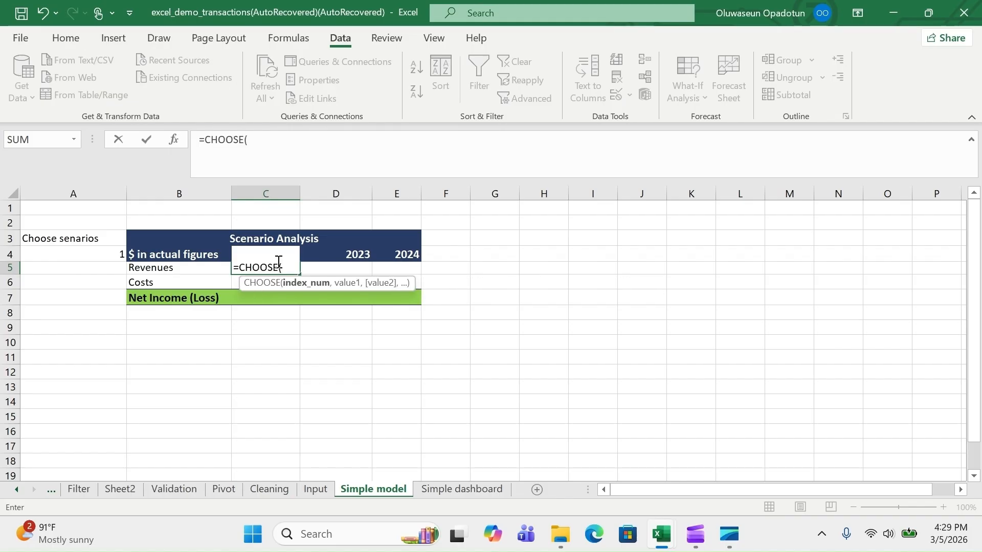
pyautogui.click(99, 254)
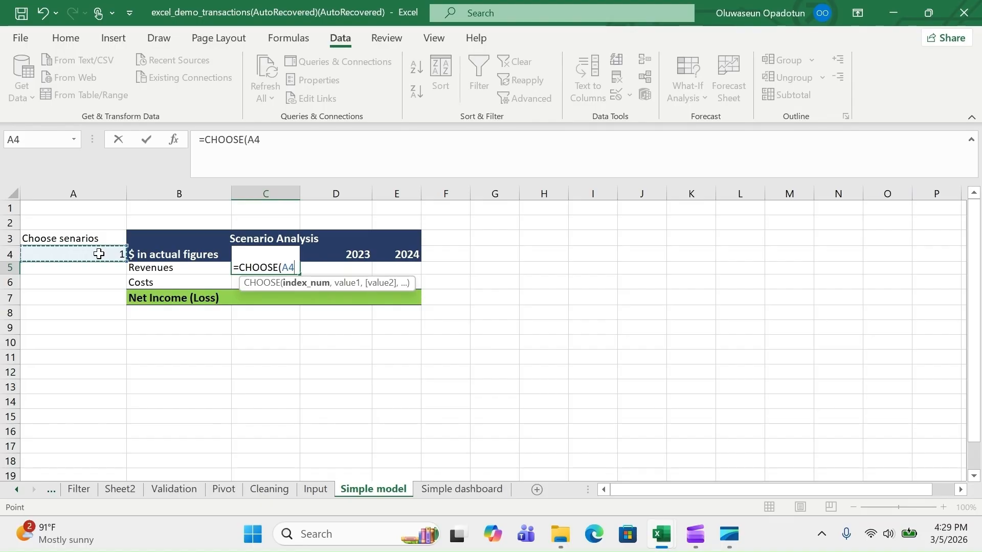
pyautogui.press('F4')
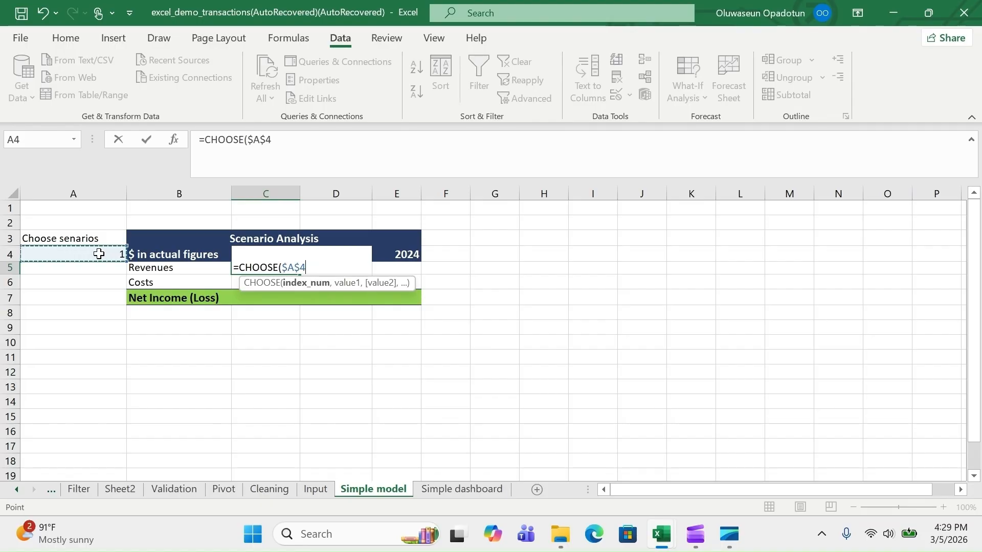
pyautogui.write(',')
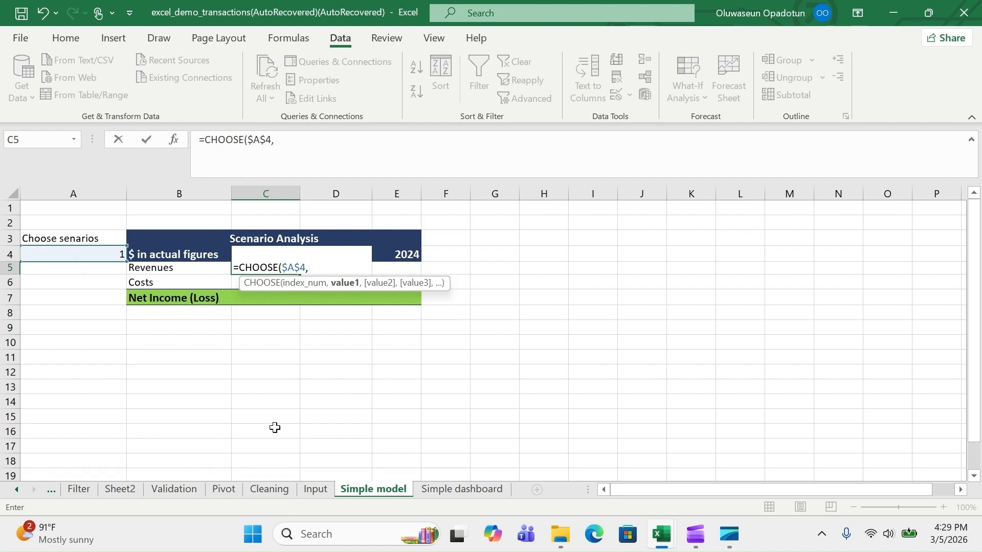
# Add Input!D6, Input!D7 and Input!D8 as the revenue options, completing the formula with 50,000
pyautogui.click(326, 491)
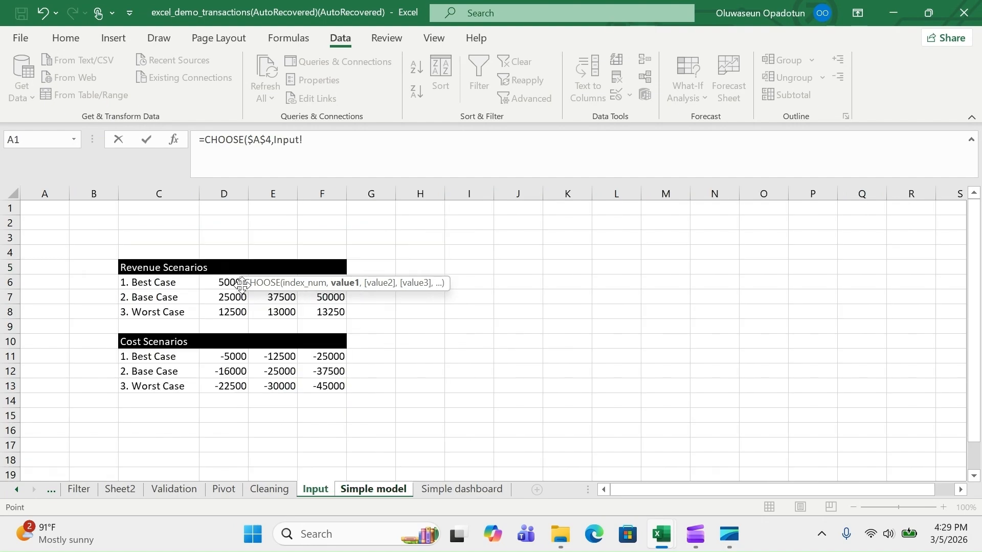
pyautogui.click(217, 283)
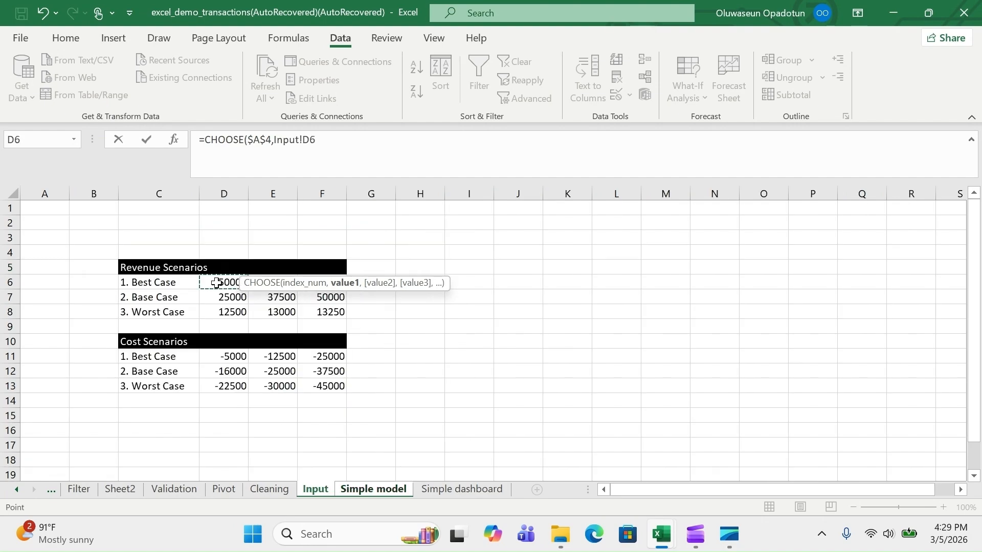
pyautogui.write(',')
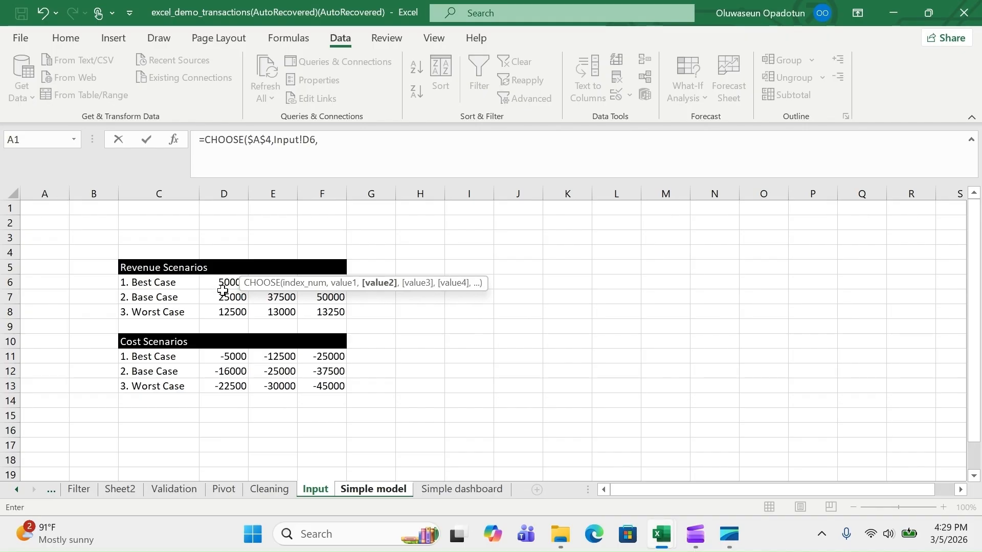
pyautogui.click(225, 302)
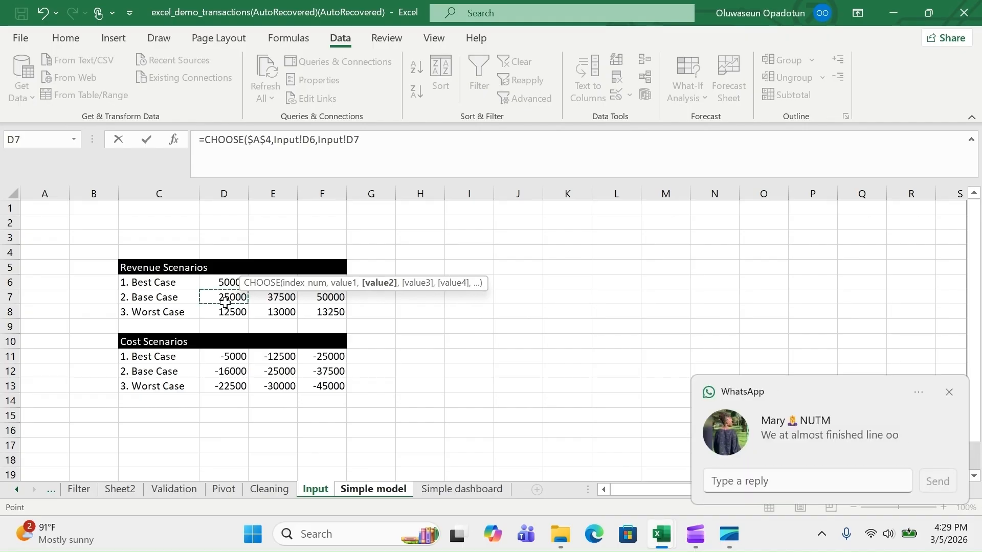
pyautogui.write(',')
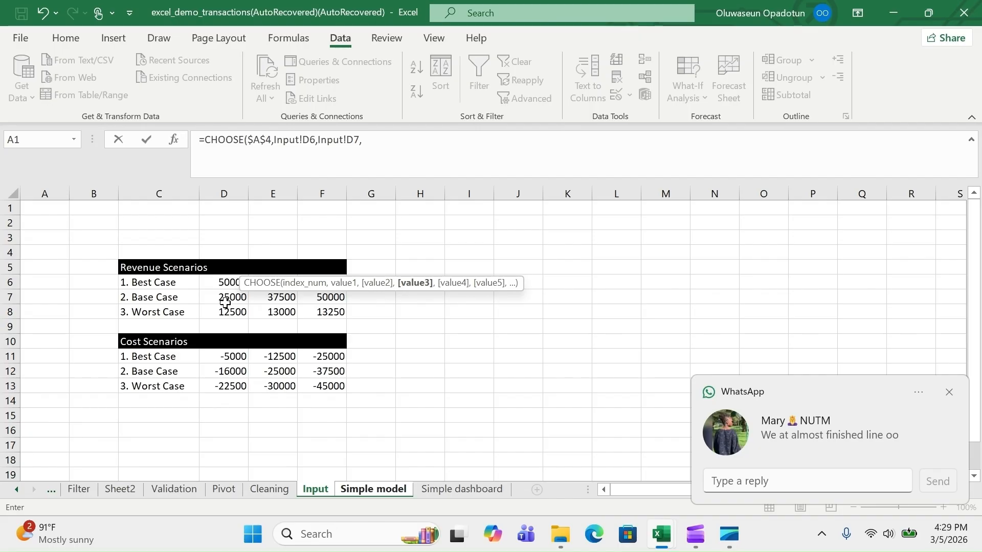
pyautogui.click(232, 311)
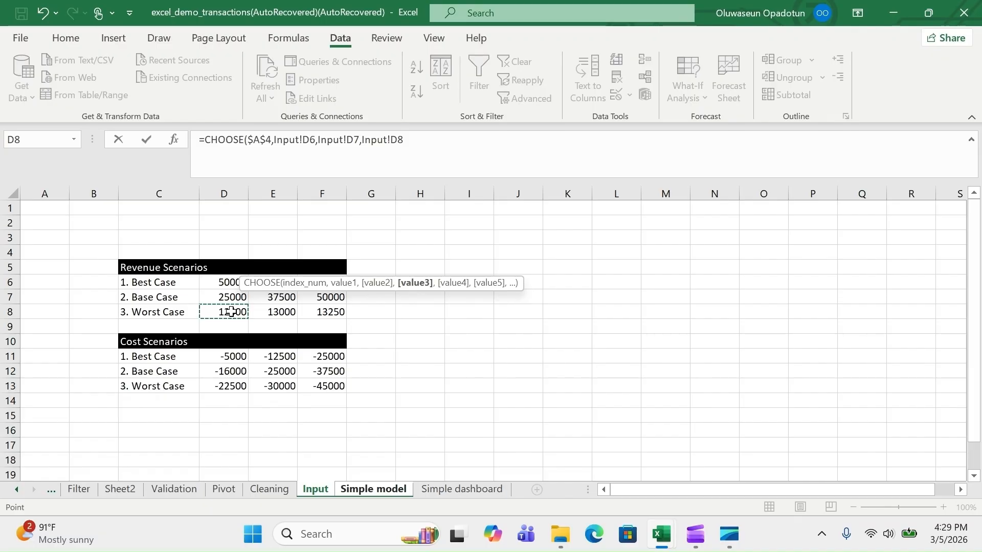
pyautogui.write(')')
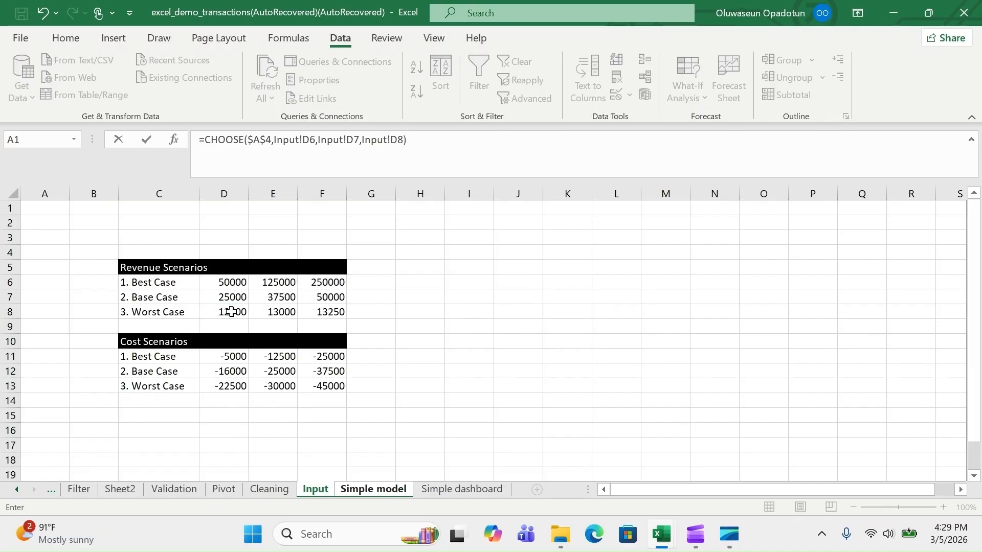
pyautogui.press('Return')
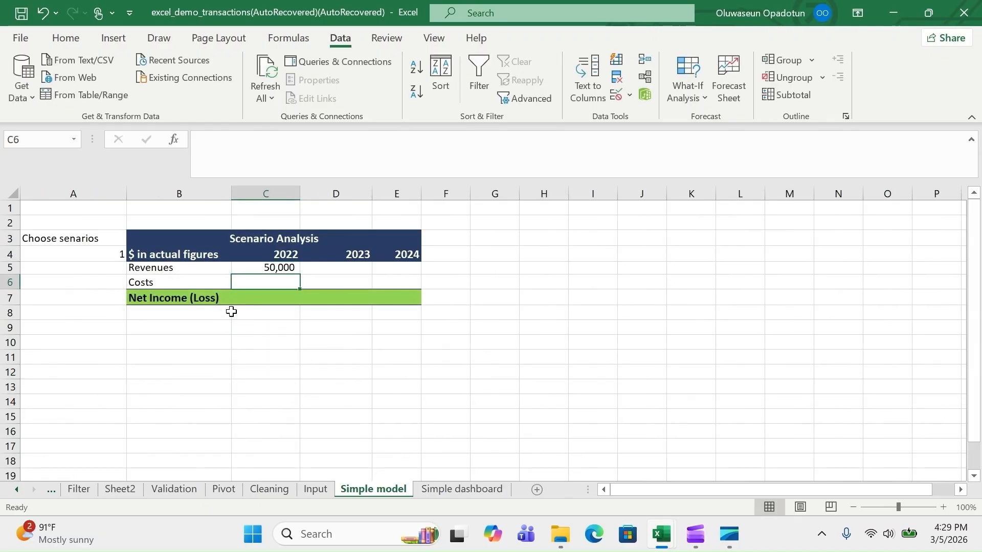
pyautogui.click(268, 268)
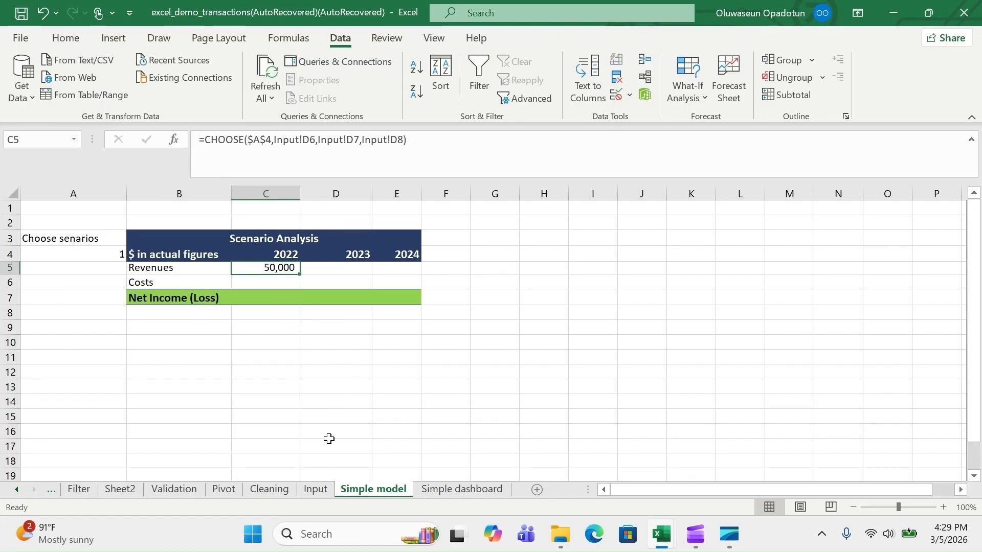
# Enter 2 in A4 so 2022 Revenues shows the Base Case 25,000
pyautogui.click(307, 490)
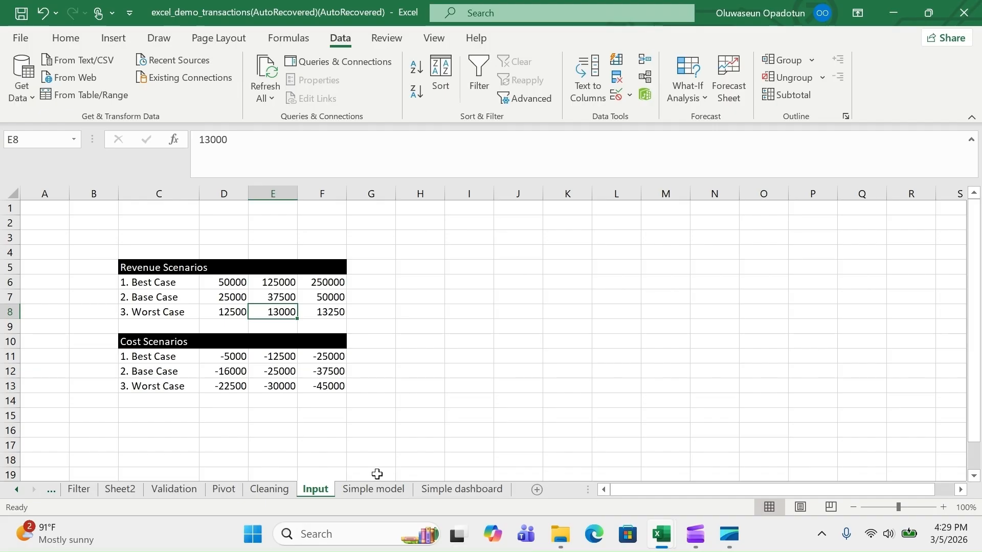
pyautogui.click(374, 489)
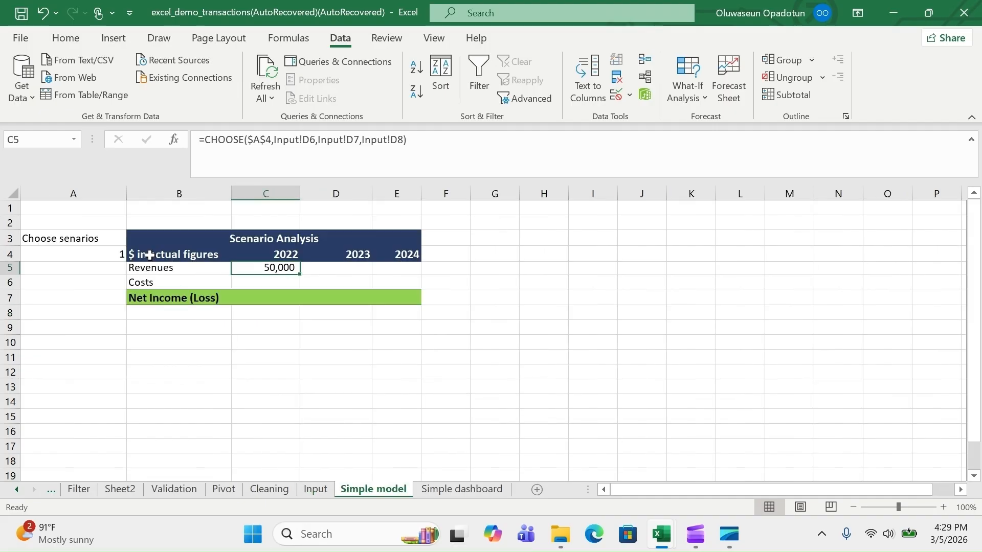
pyautogui.click(108, 250)
pyautogui.write('2')
pyautogui.press('Return')
pyautogui.click(108, 249)
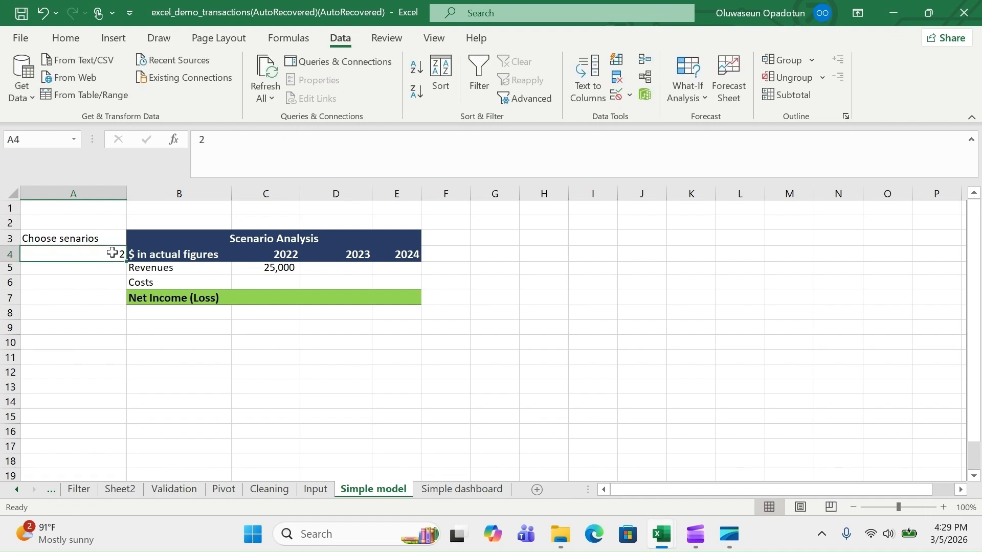
# Copy the C5 revenue formula into D5 and E5, giving 37,500 and 50,000
pyautogui.click(270, 266)
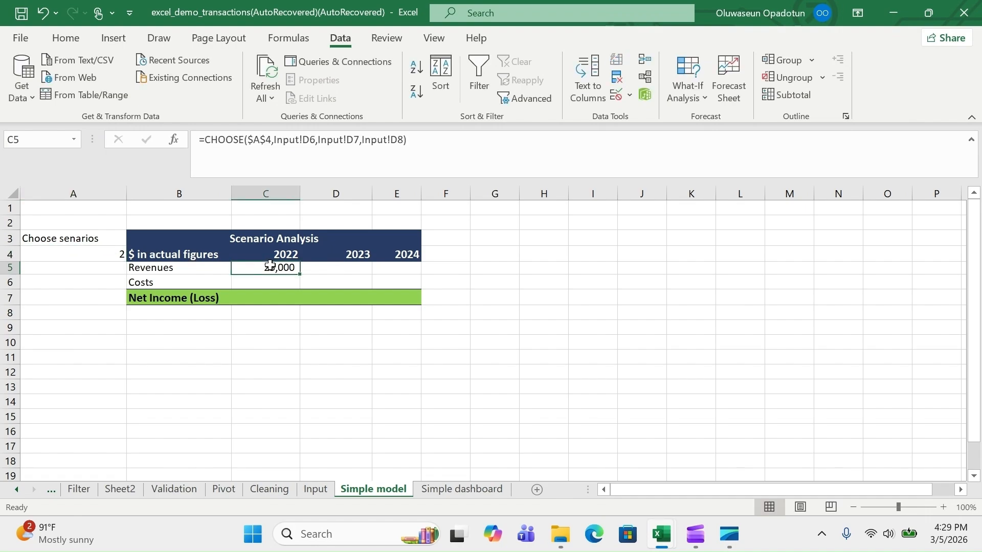
pyautogui.hotkey('ctrl', 'c')
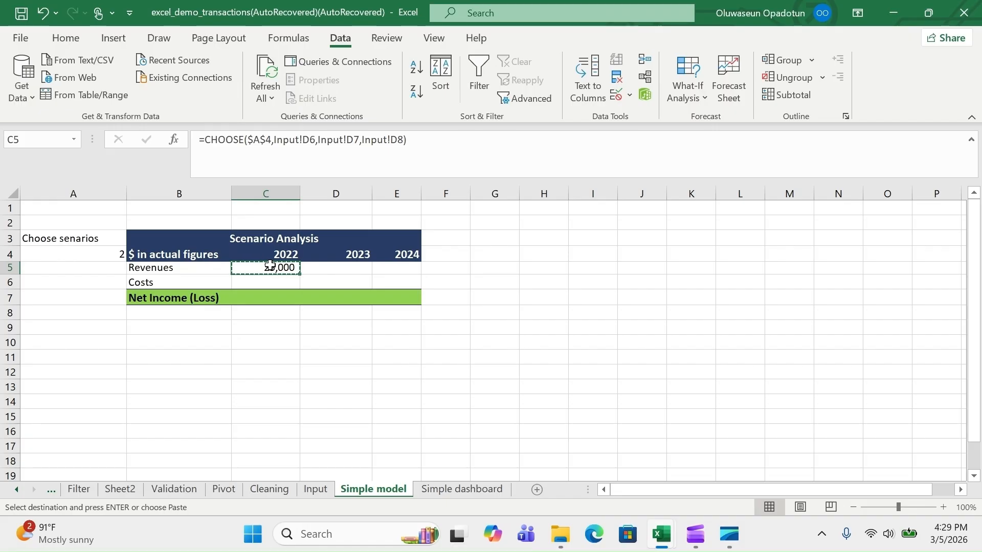
pyautogui.click(315, 269)
pyautogui.hotkey('ctrl', 'v')
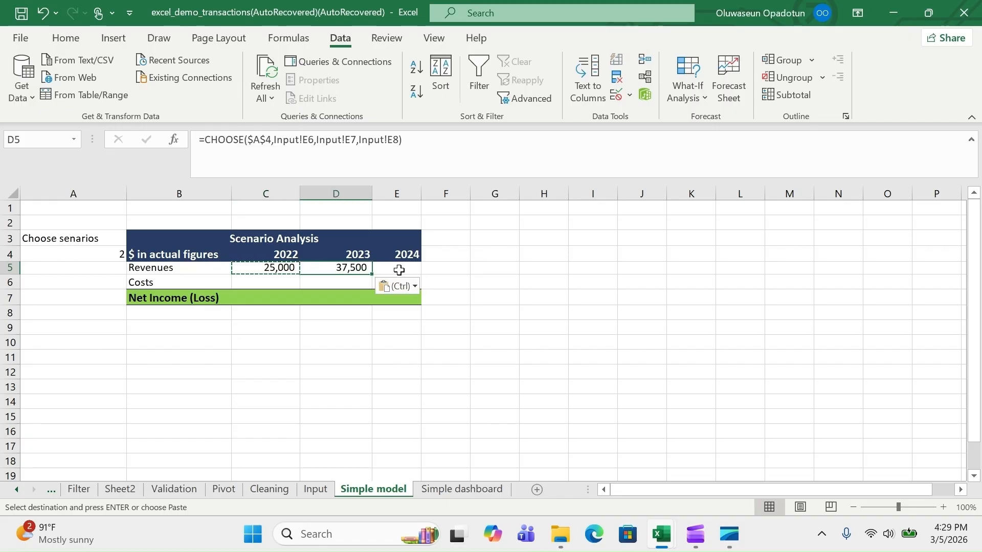
pyautogui.click(400, 269)
pyautogui.hotkey('ctrl', 'v')
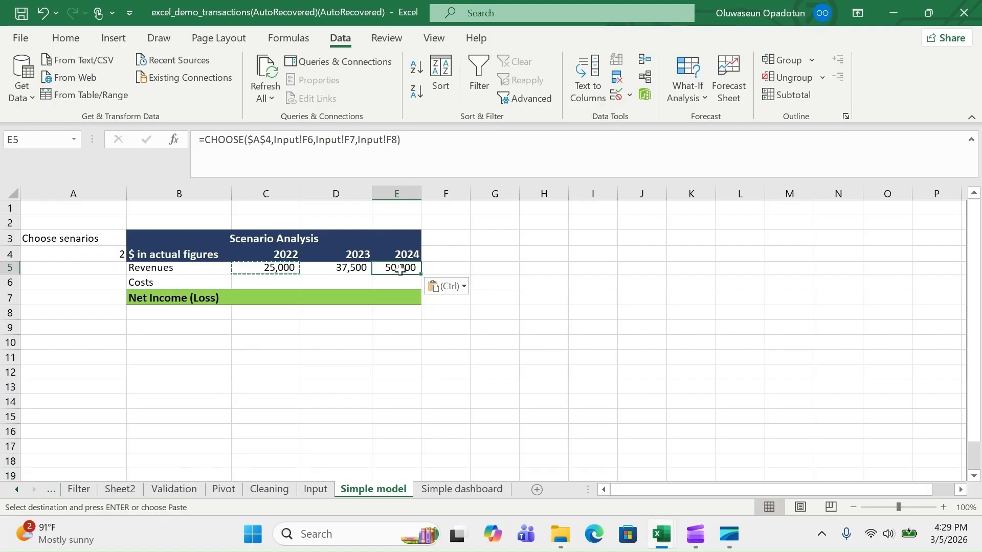
pyautogui.click(253, 283)
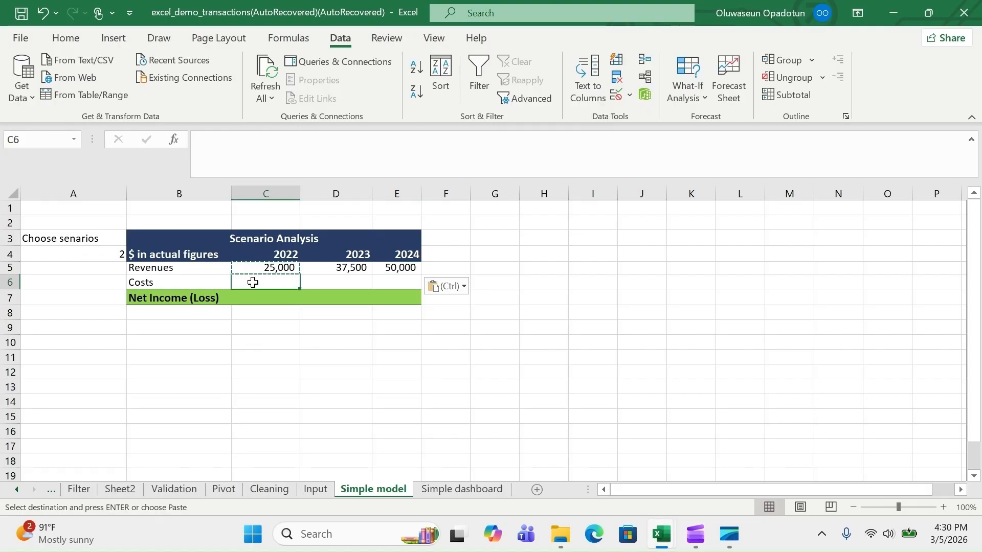
# Enter =CHOOSE($A$4,Input!D11,Input!D12,Input!D13) in C6, showing 2022 Costs of (16,000)
pyautogui.write('=ch')
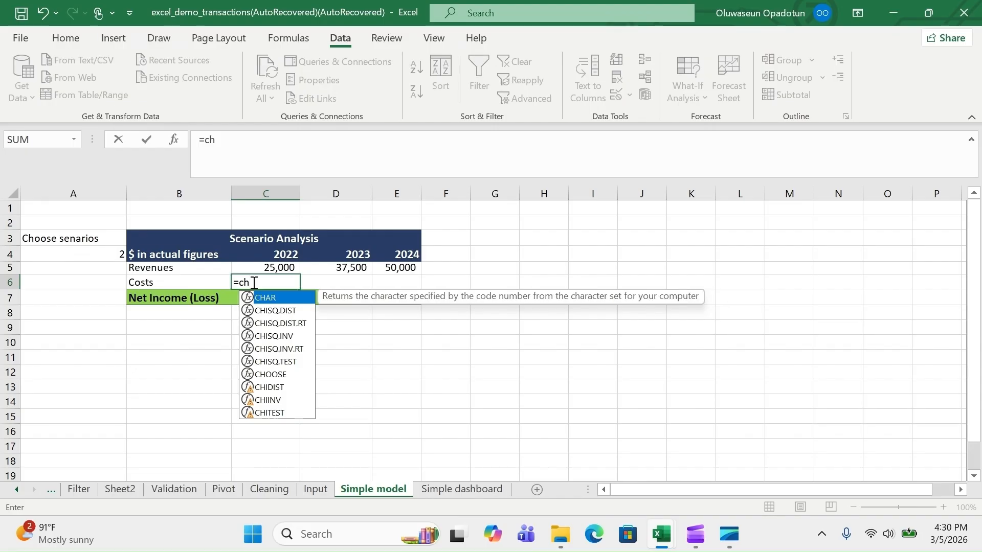
pyautogui.write('oo')
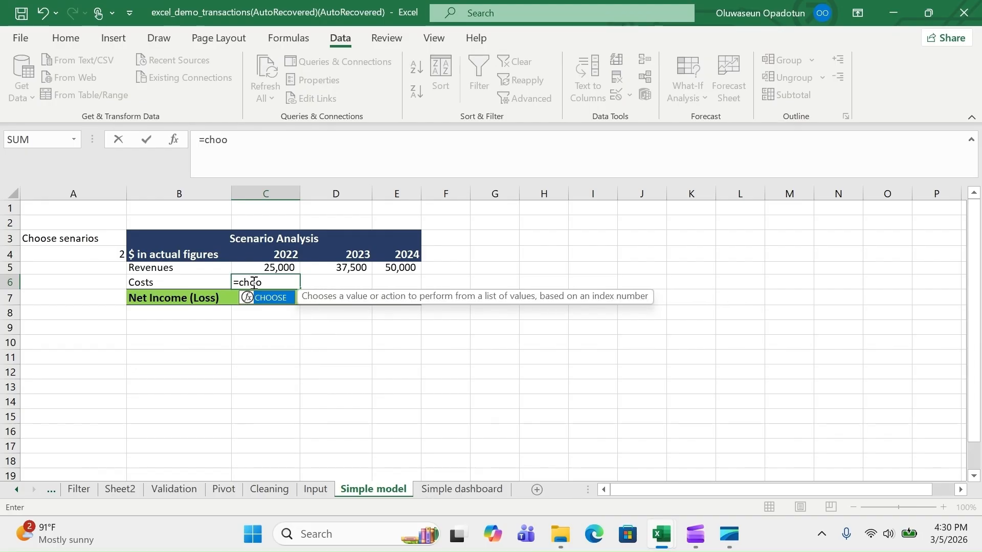
pyautogui.press('Tab')
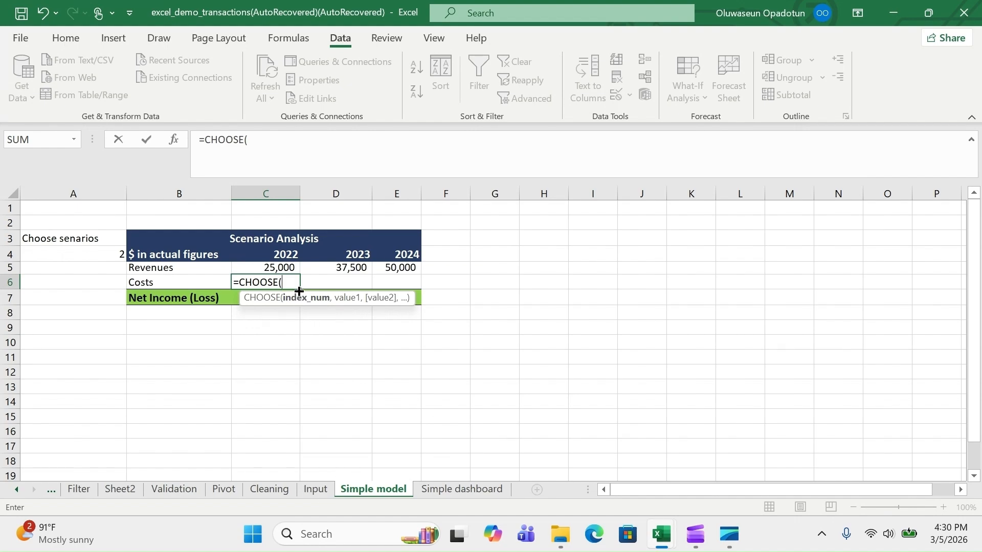
pyautogui.click(109, 254)
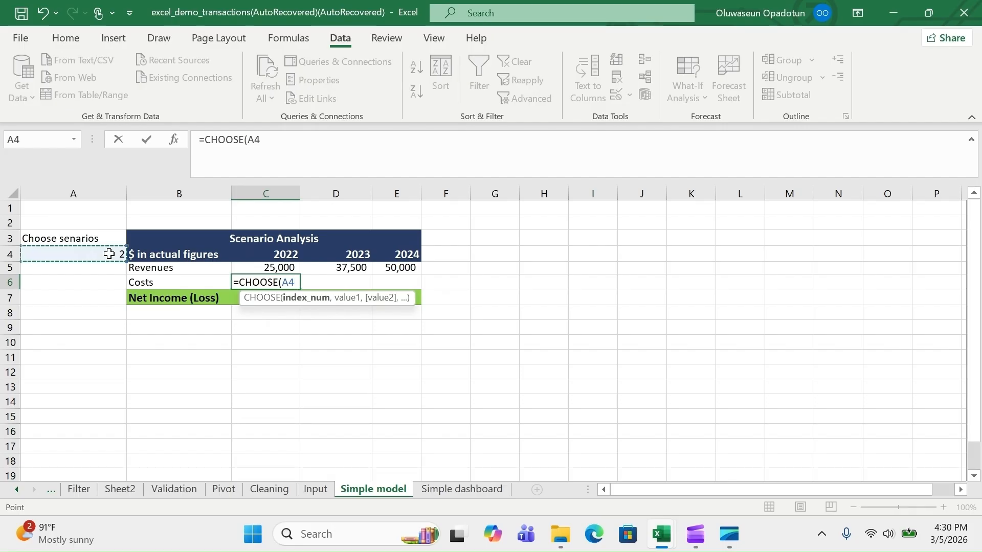
pyautogui.press('F4')
pyautogui.write(',')
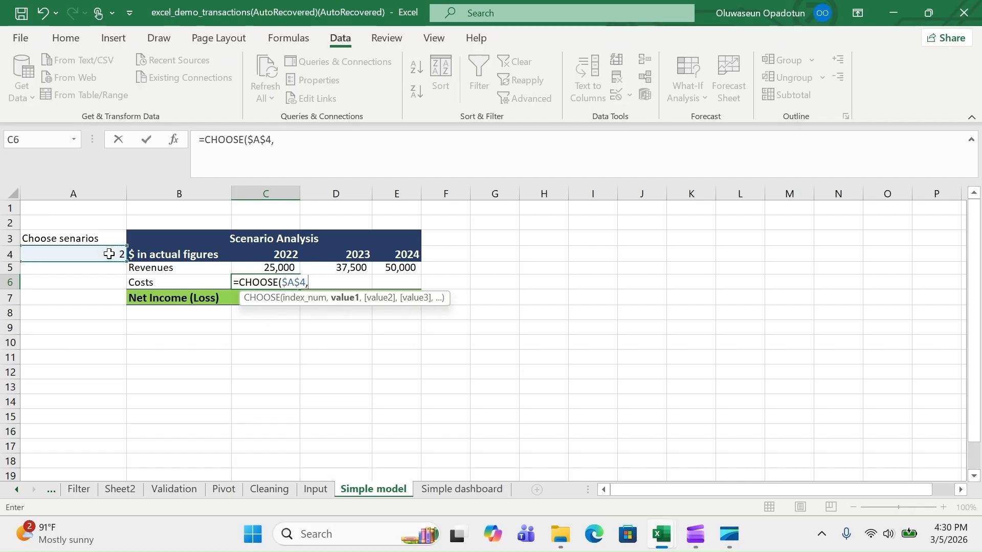
pyautogui.click(316, 490)
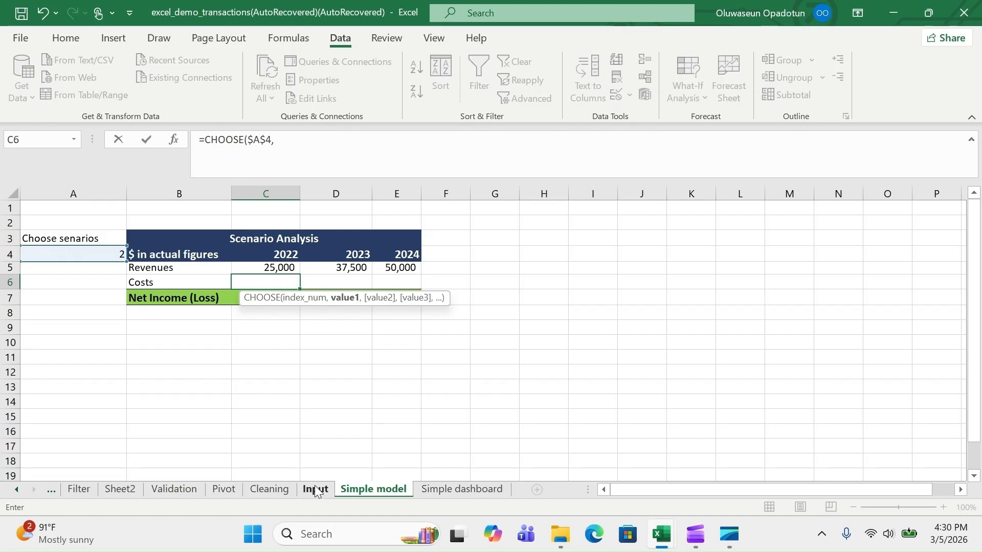
pyautogui.click(228, 357)
pyautogui.write(',')
pyautogui.click(227, 371)
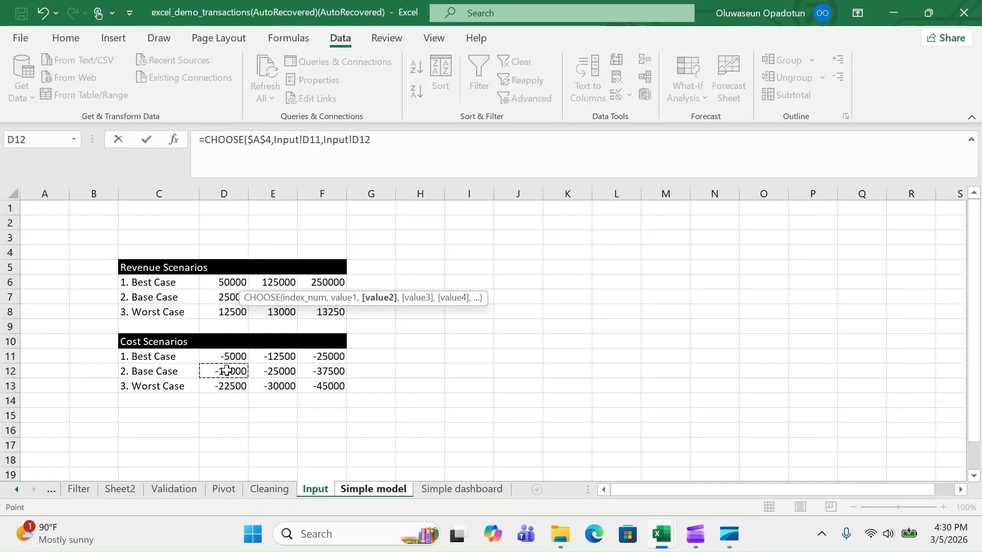
pyautogui.write(',')
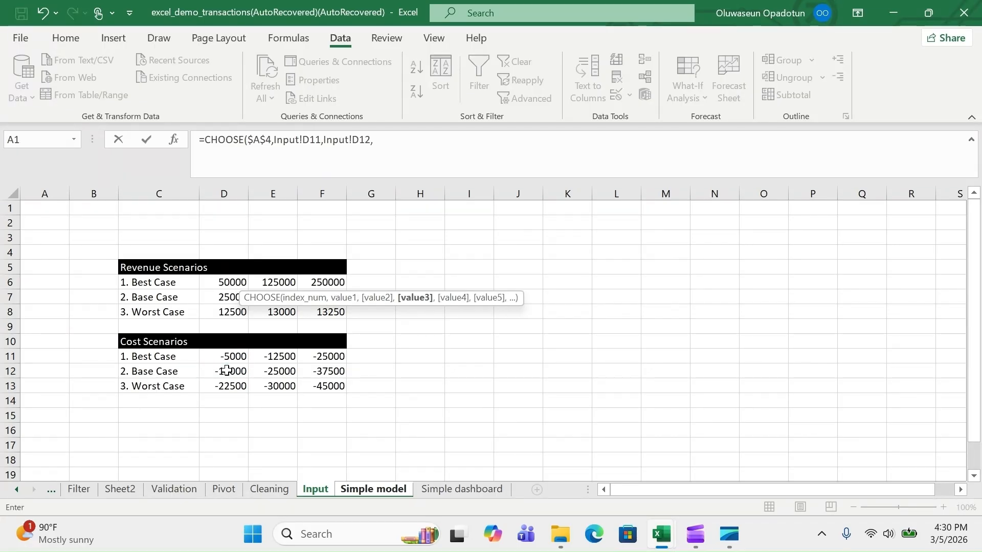
pyautogui.click(237, 385)
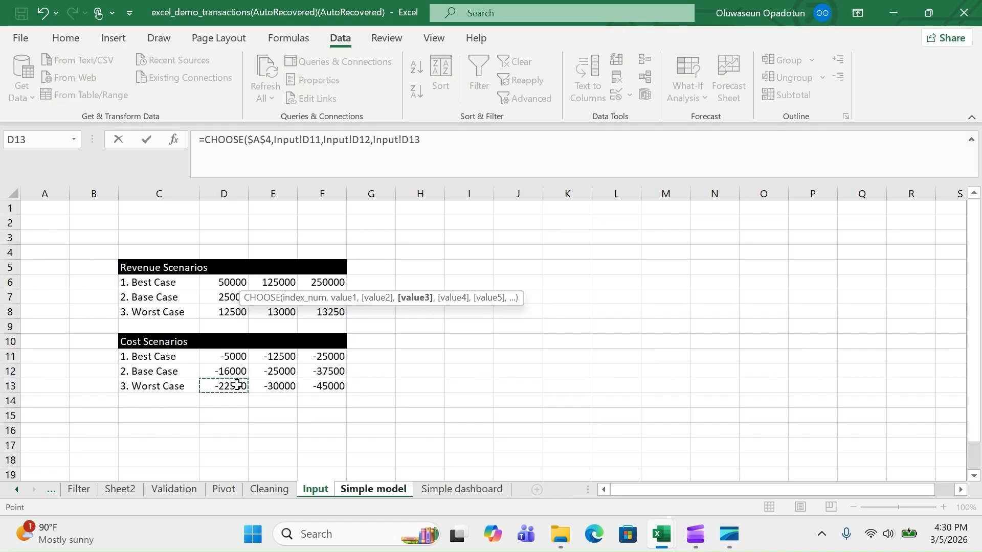
pyautogui.press('Return')
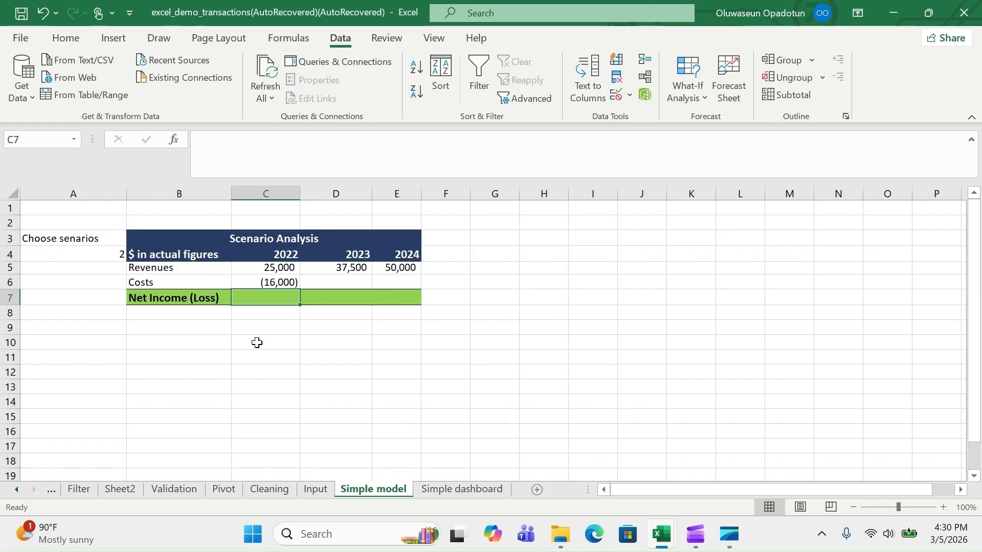
# Check the C6 costs formula against the Input sheet and undo an accidental 'v' entry
pyautogui.click(257, 283)
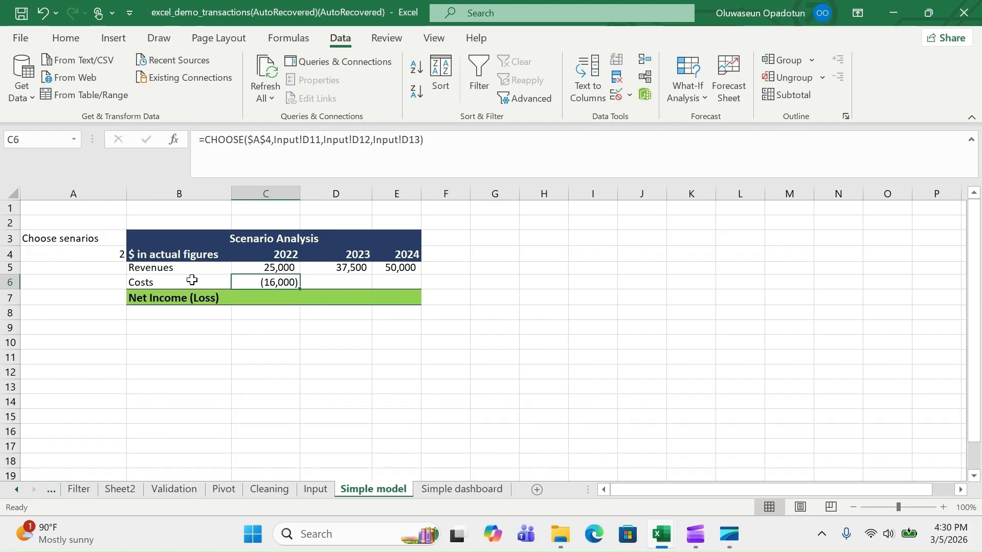
pyautogui.click(315, 489)
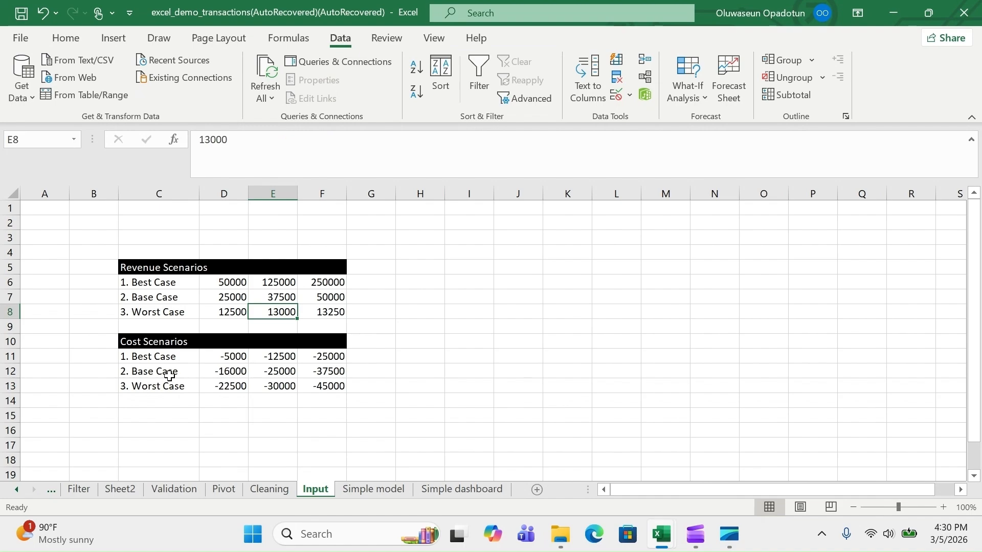
pyautogui.click(361, 490)
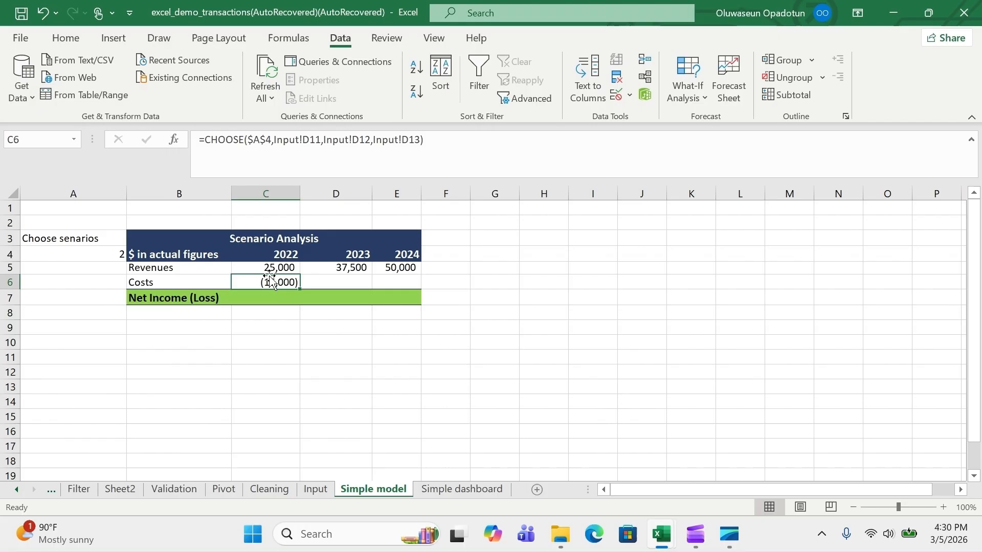
pyautogui.hotkey('ctrl', 'c')
pyautogui.write('v')
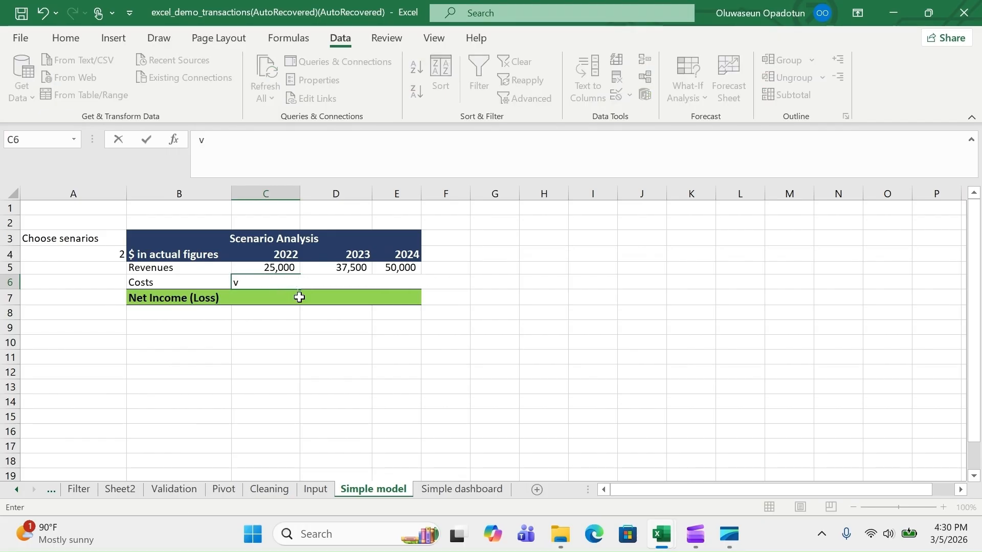
pyautogui.press('Return')
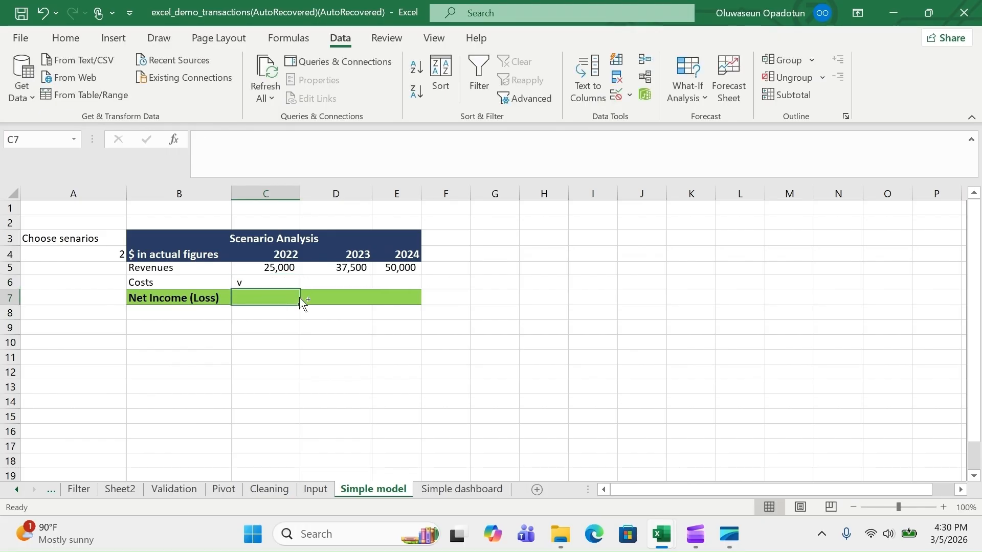
pyautogui.hotkey('ctrl', 'z')
# Paste the C6 costs formula into D6 and E6, giving (25,000) and (37,500)
pyautogui.hotkey('ctrl', 'c')
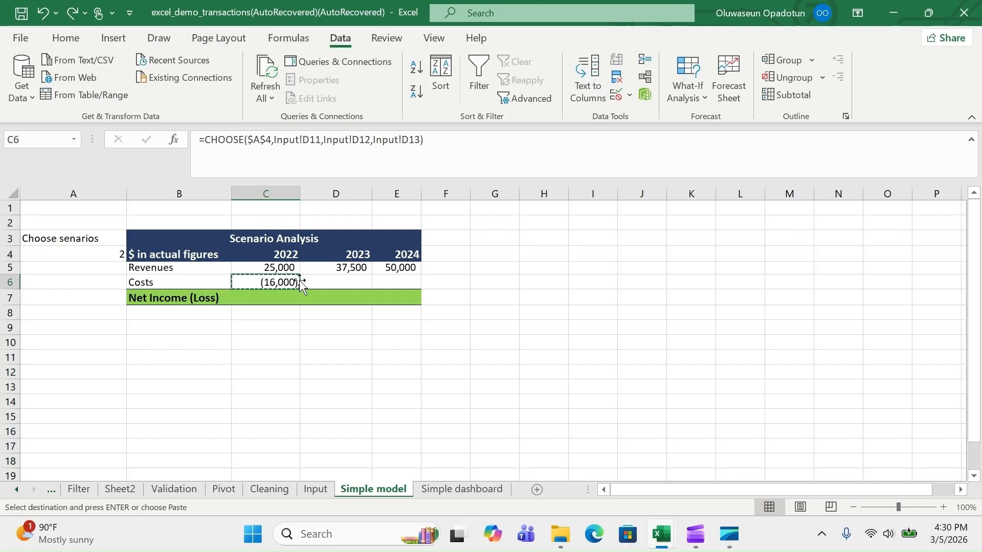
pyautogui.click(322, 281)
pyautogui.hotkey('ctrl', 'v')
pyautogui.click(393, 282)
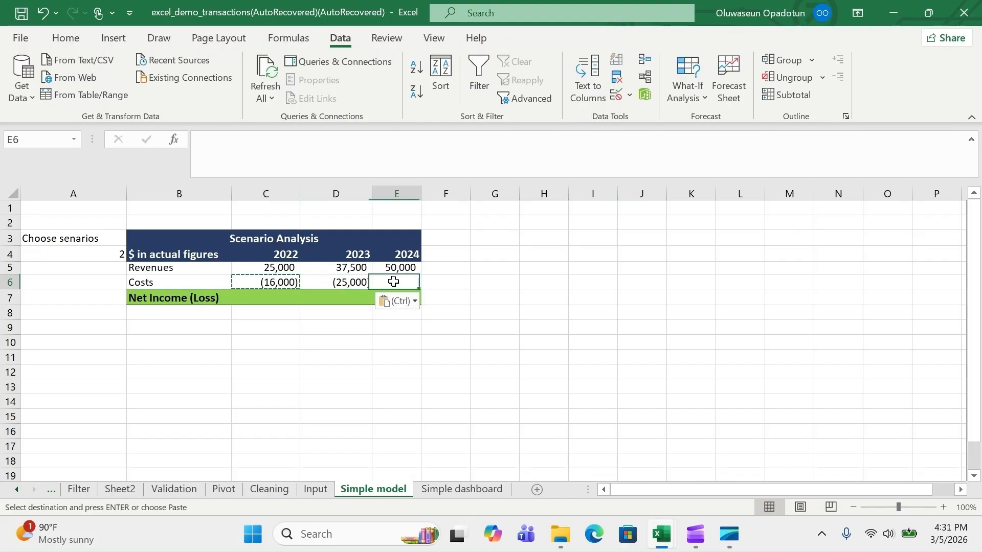
pyautogui.hotkey('ctrl', 'v')
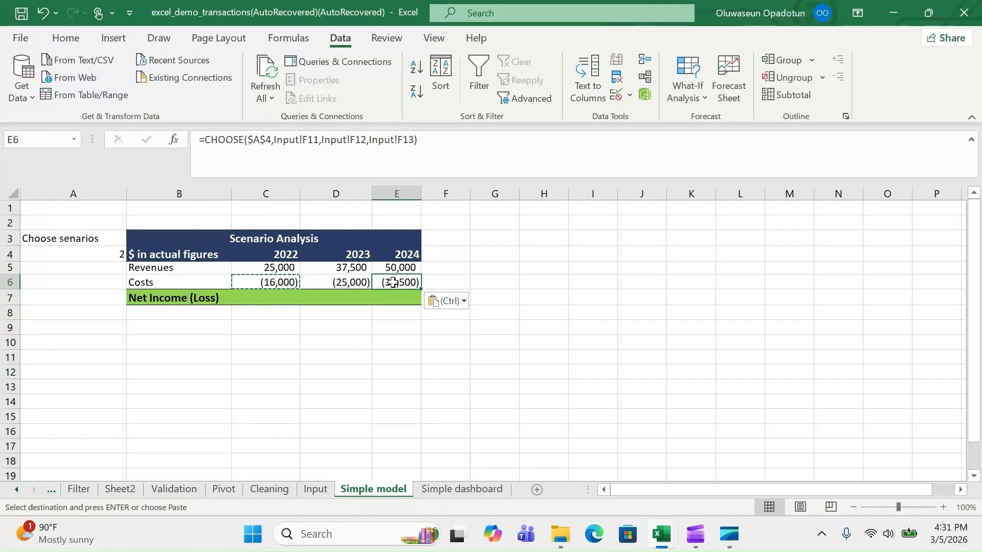
pyautogui.click(275, 299)
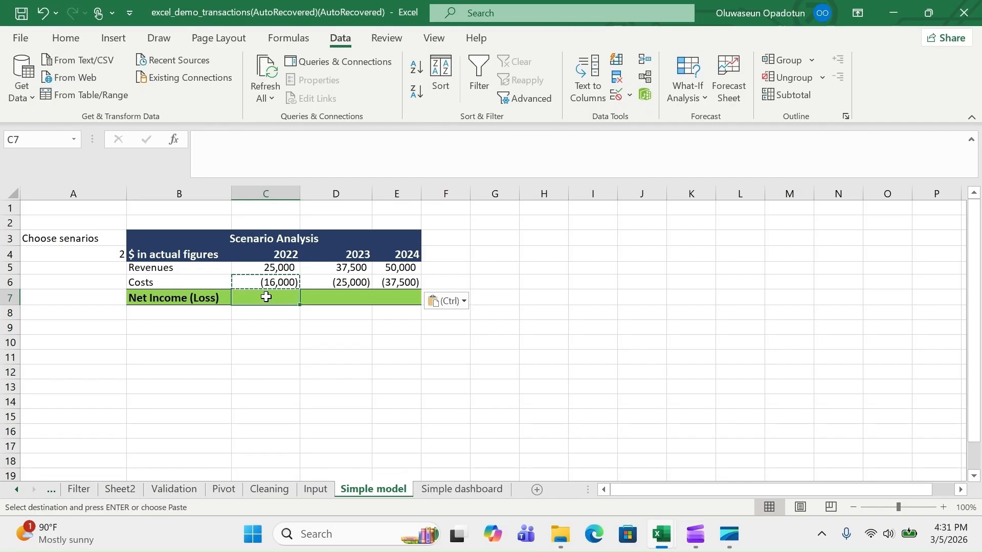
# Enter =SUM(C5:C6) in C7 and fill it across D7:E7, giving 9,000, 12,500 and 12,500
pyautogui.write('=')
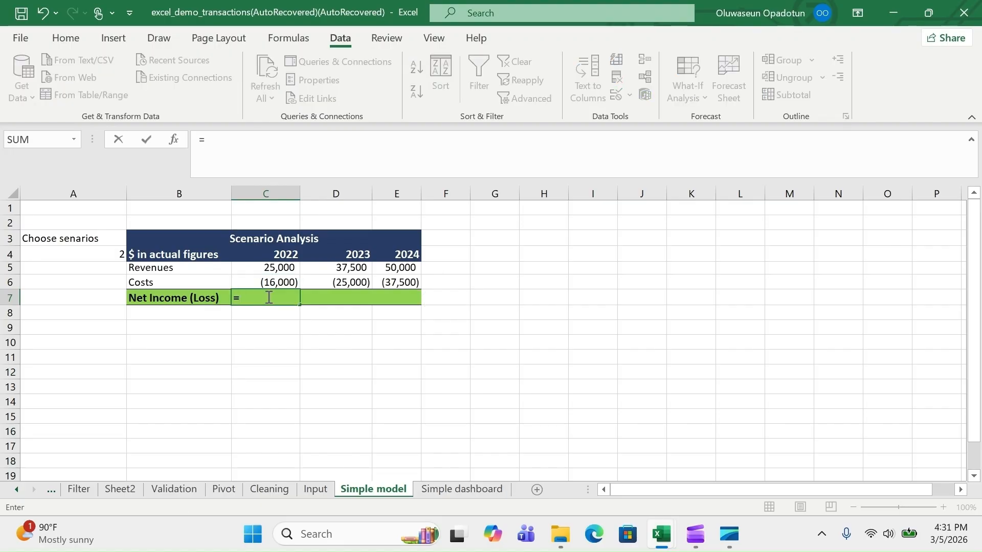
pyautogui.write('sum')
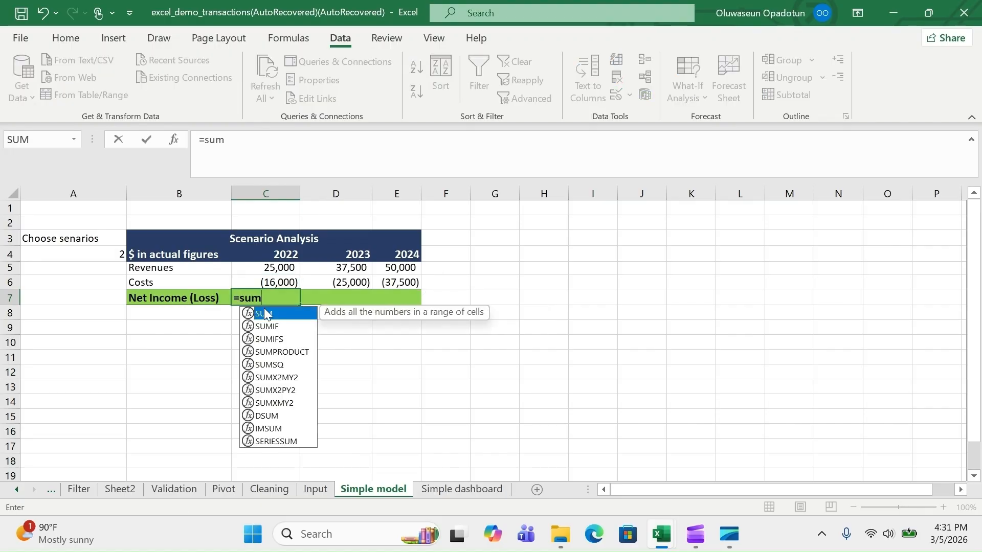
pyautogui.doubleClick(265, 314)
pyautogui.moveTo(274, 269); pyautogui.dragTo(275, 282)
pyautogui.press('Return')
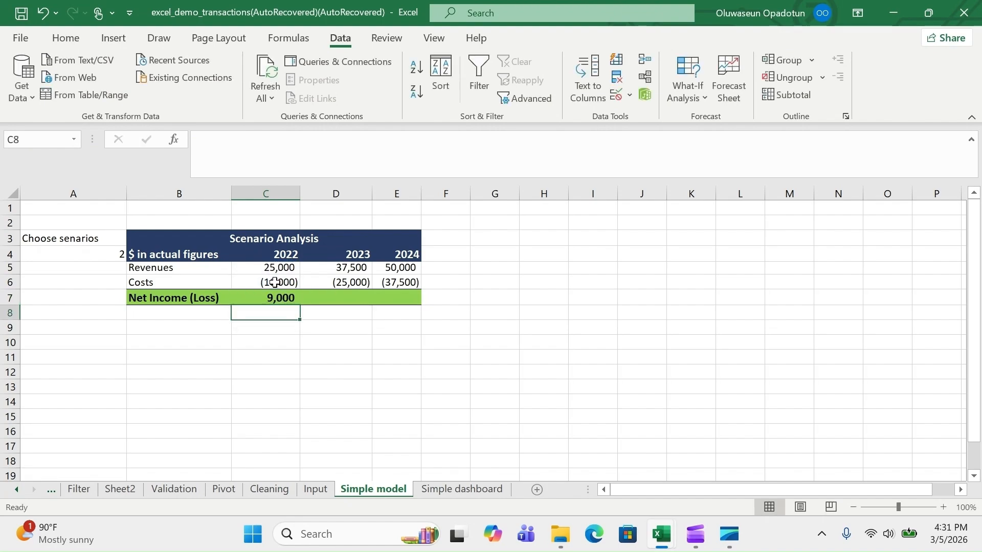
pyautogui.click(273, 293)
pyautogui.moveTo(298, 306); pyautogui.dragTo(420, 302)
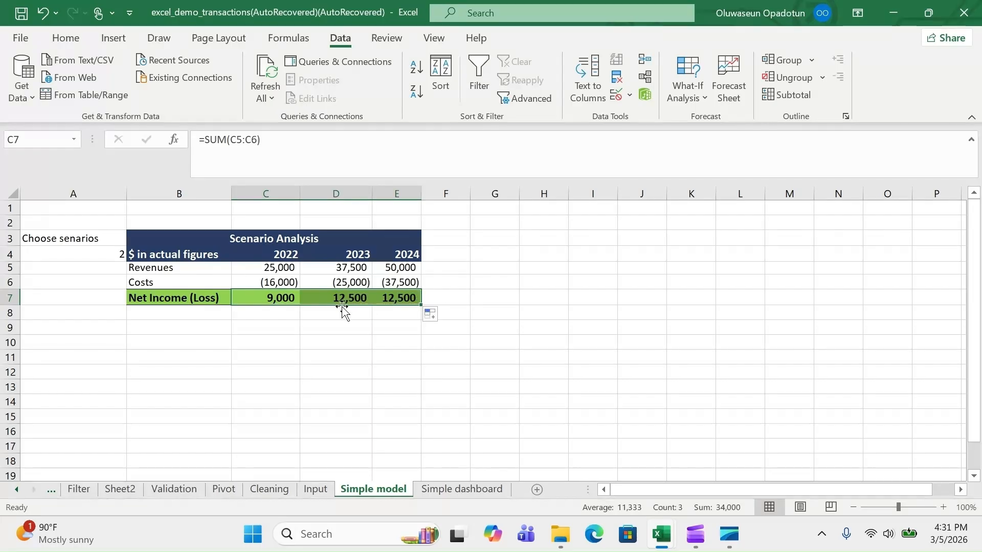
pyautogui.click(318, 300)
pyautogui.click(256, 295)
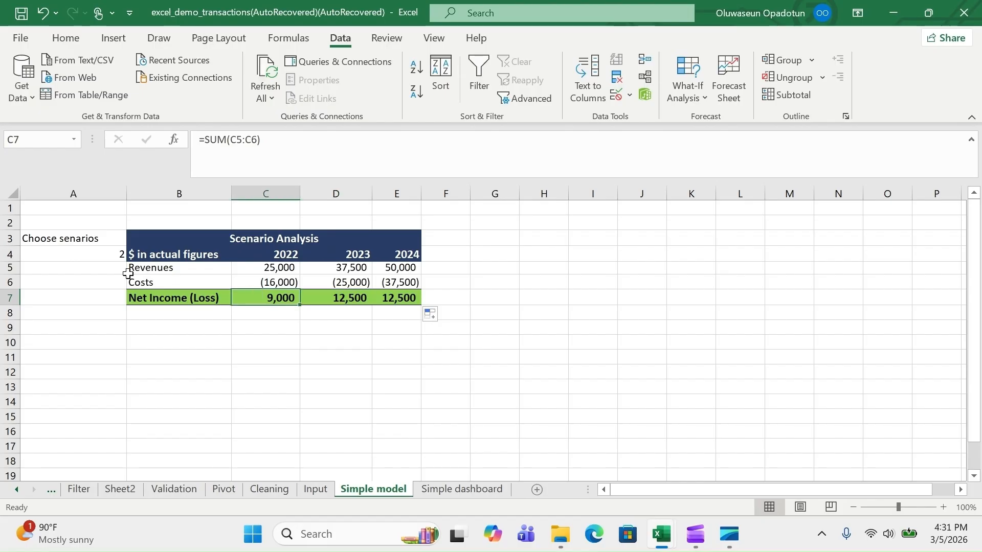
# Enter test scenario number 5 in A4 to check the model
pyautogui.click(103, 257)
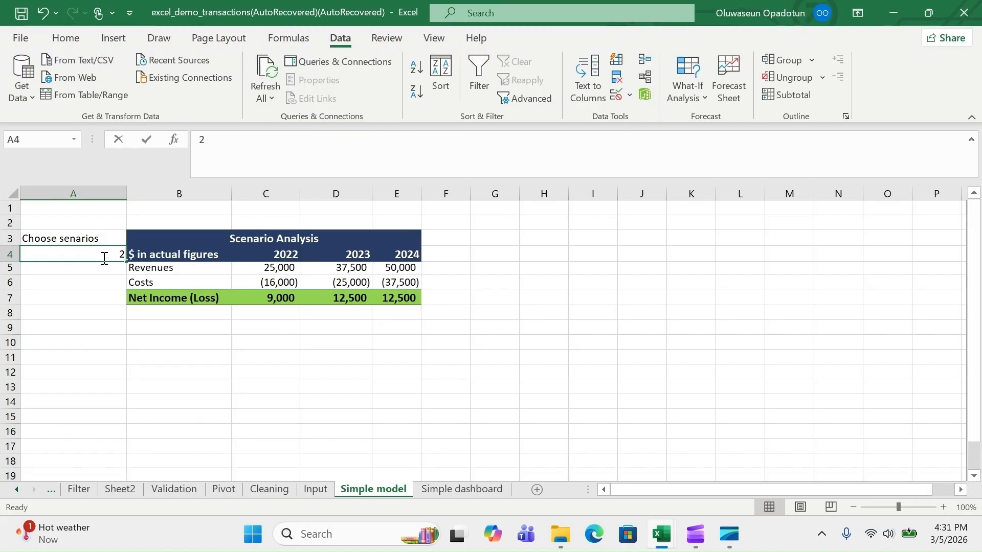
pyautogui.write('5')
pyautogui.press('Return')
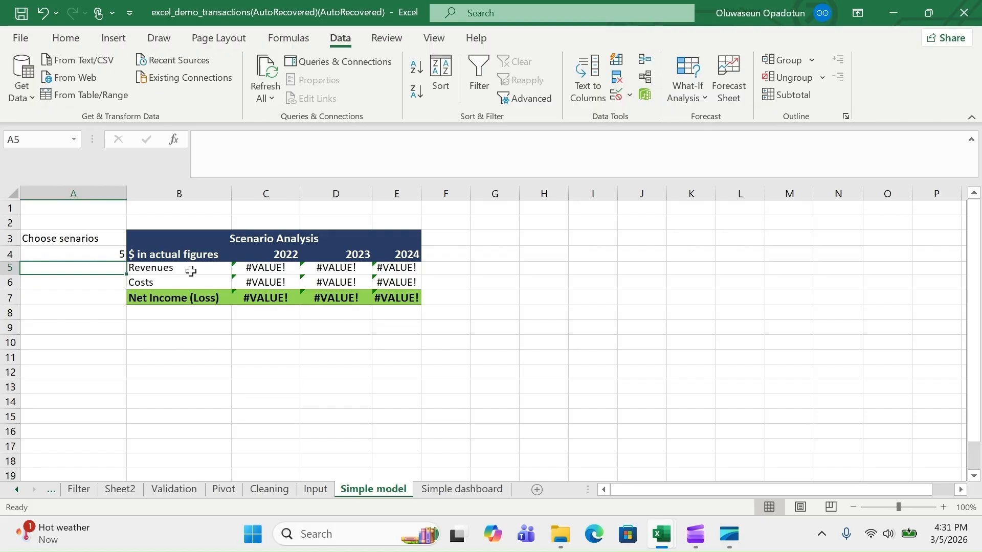
pyautogui.click(104, 254)
# Open Data Validation for A4 to view its List source 1,2,3
pyautogui.click(315, 490)
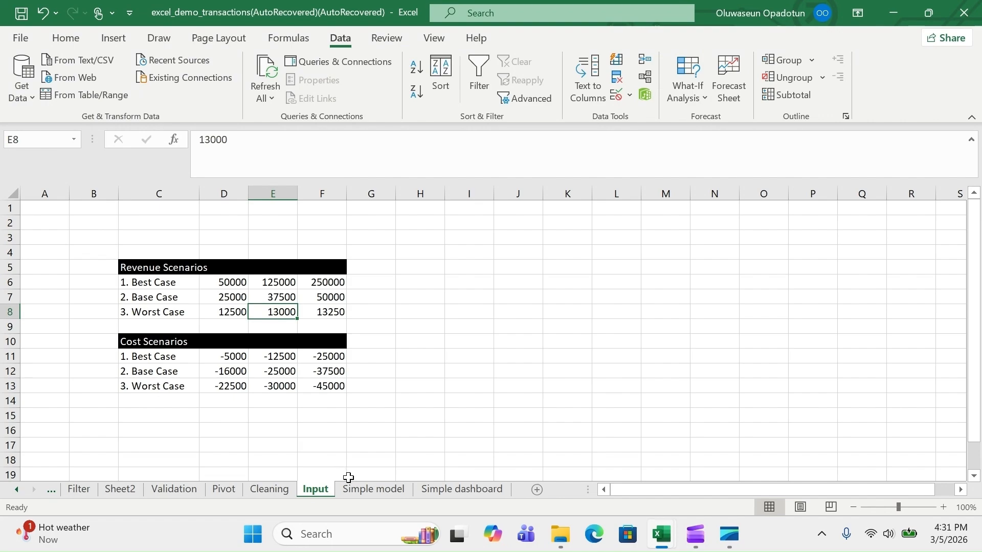
pyautogui.click(354, 492)
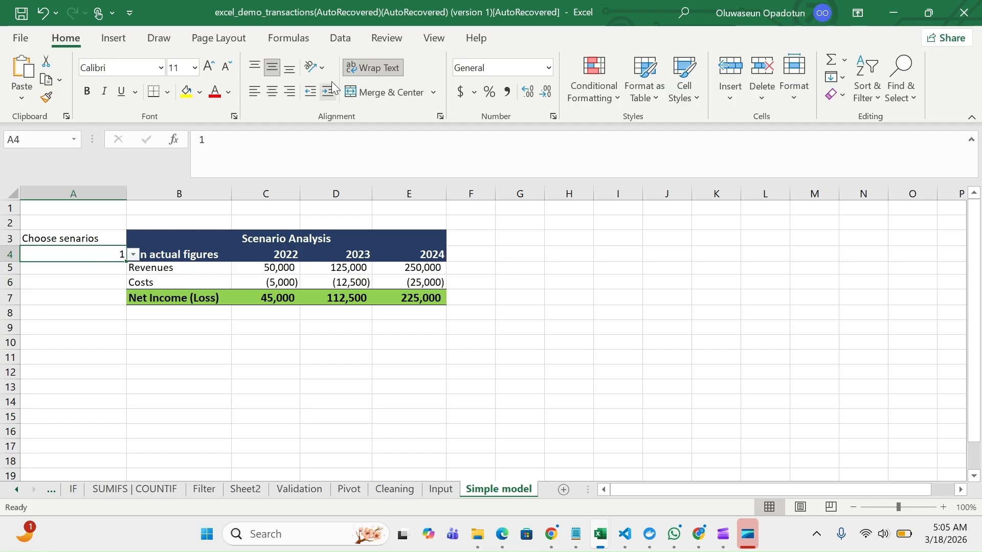
pyautogui.click(341, 38)
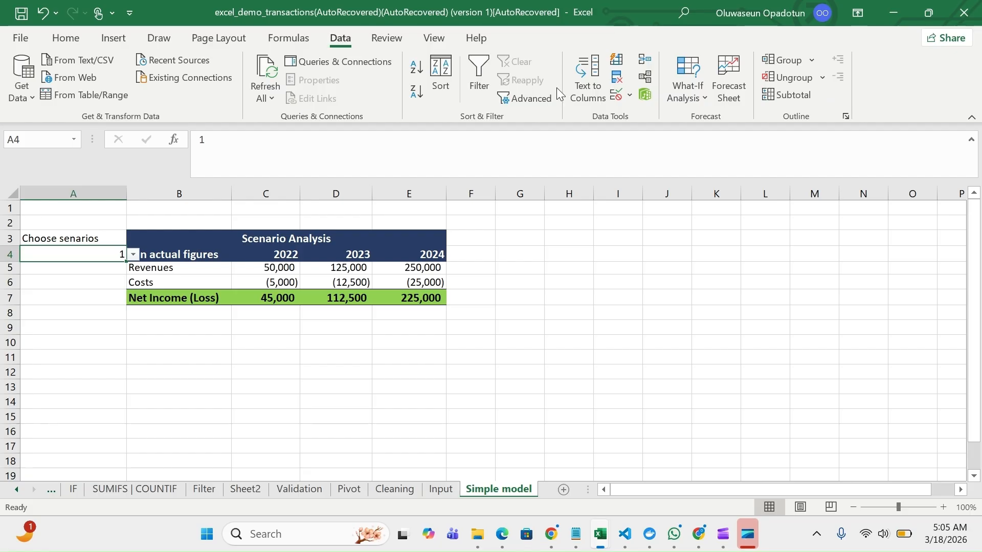
pyautogui.click(617, 102)
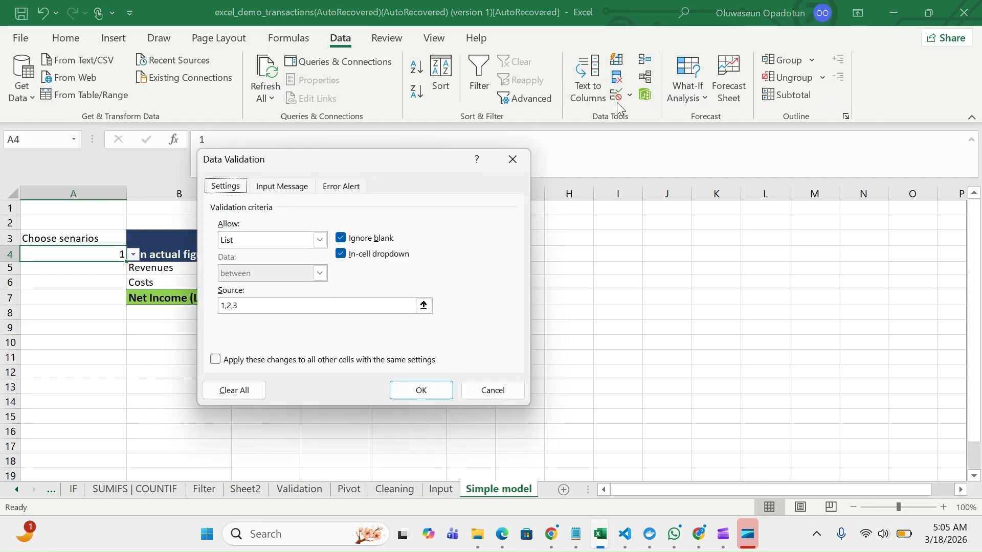